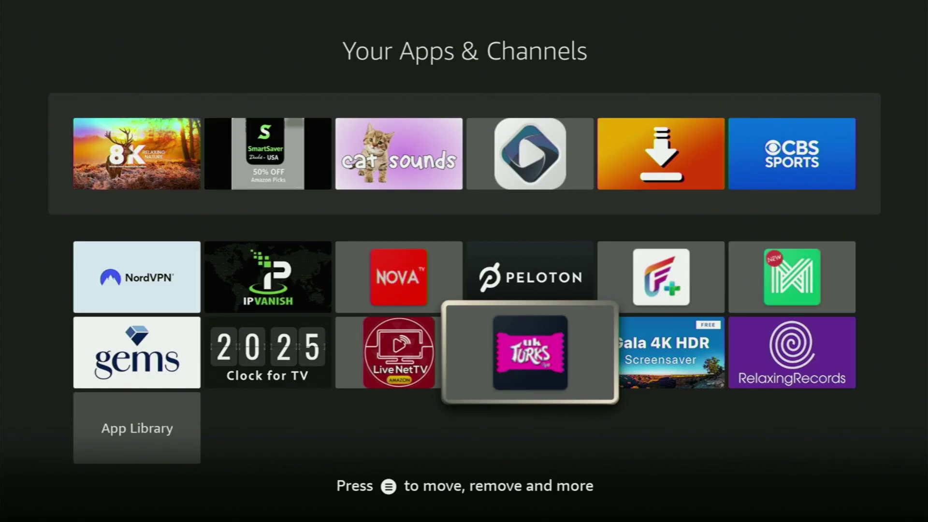
Step: Locate the Downloader app among the installed apps and return to the home screen
key(Up)
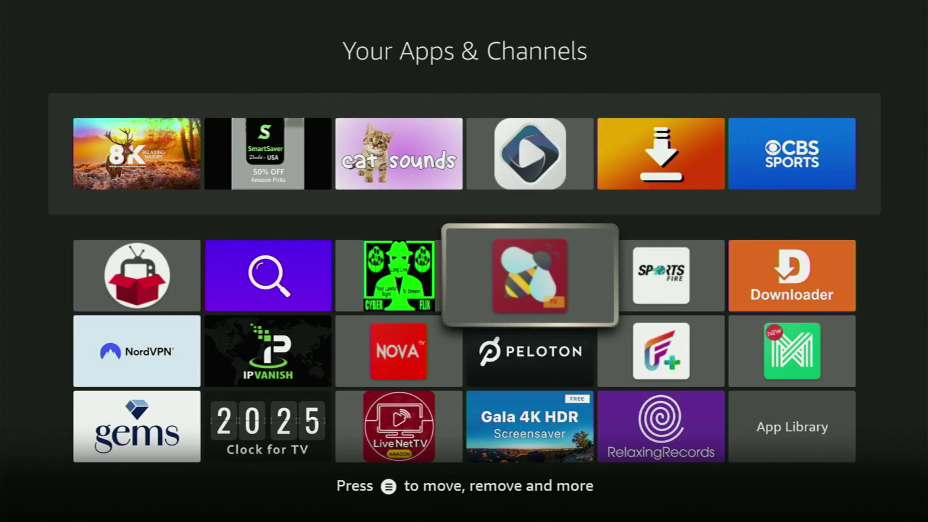
key(Right)
key(Right)
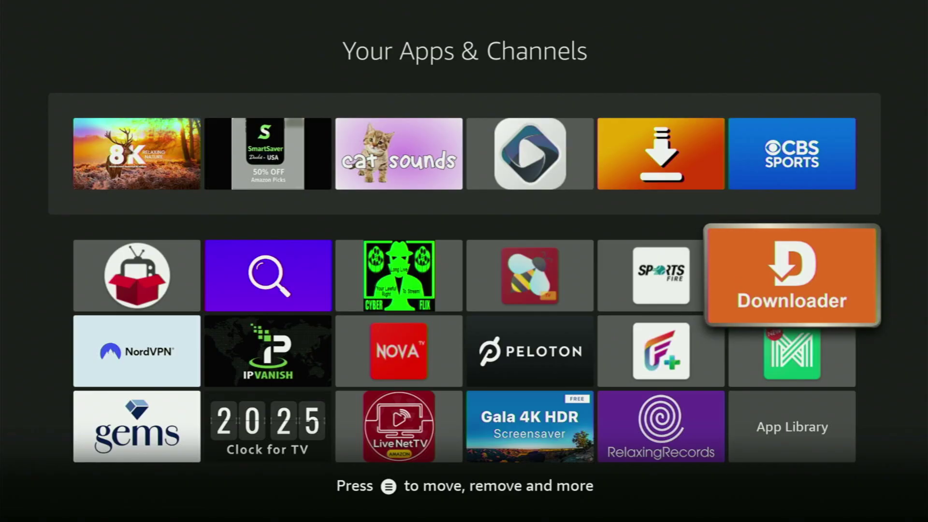
key(Escape)
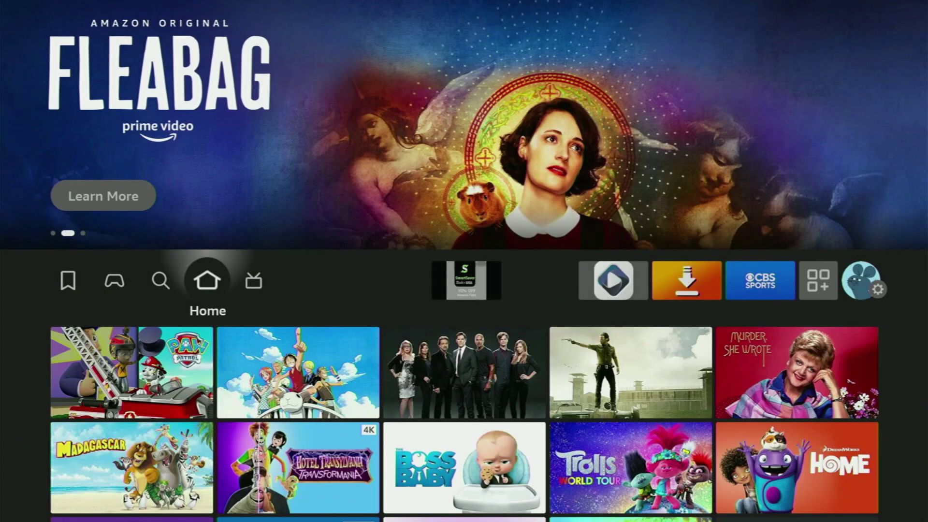
Step: Search for "Dow" and open the results for the suggested term Downloader
key(Left)
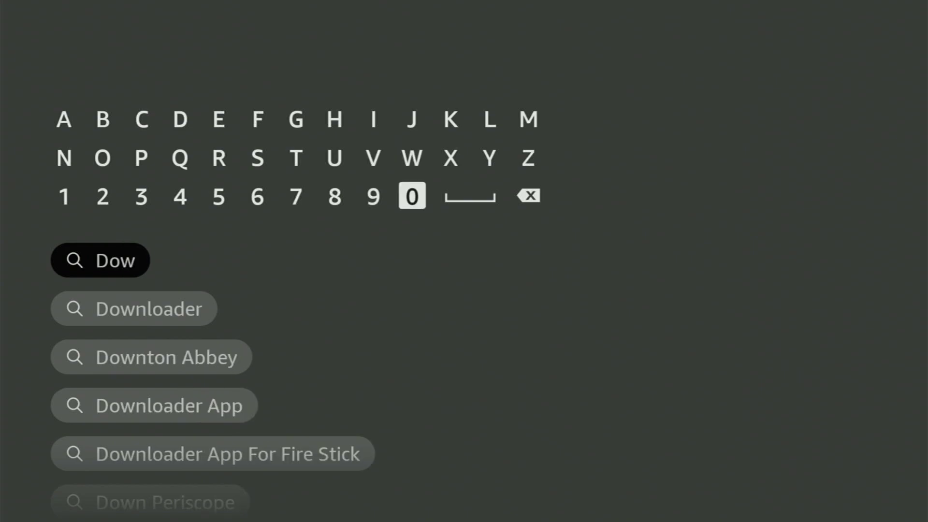
key(Down)
key(Down)
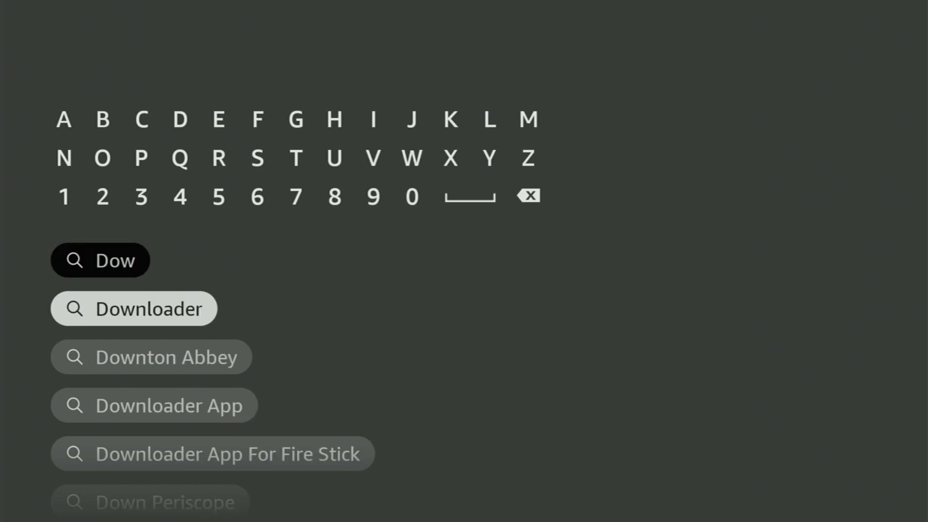
key(Return)
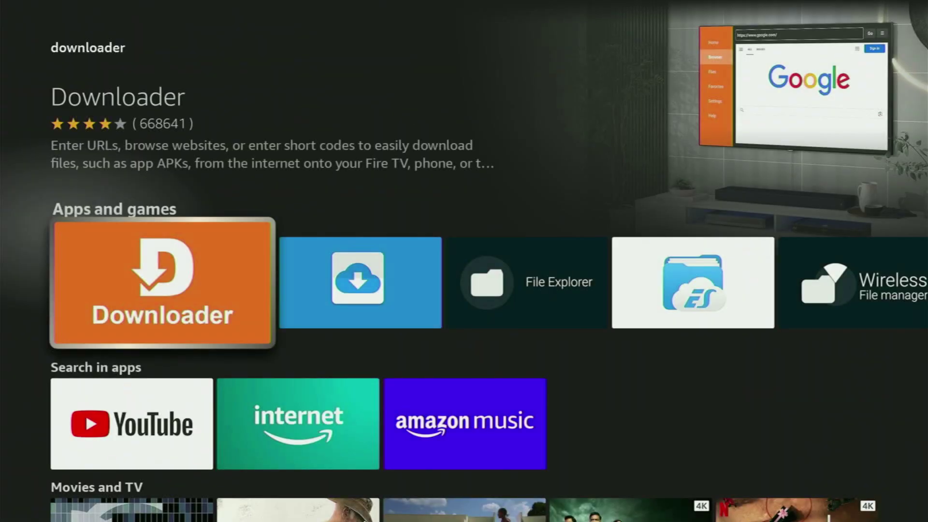
Step: Browse the app, movie and TV rows of the Downloader search results, ending back on the home screen
key(Right)
key(Right)
key(Down)
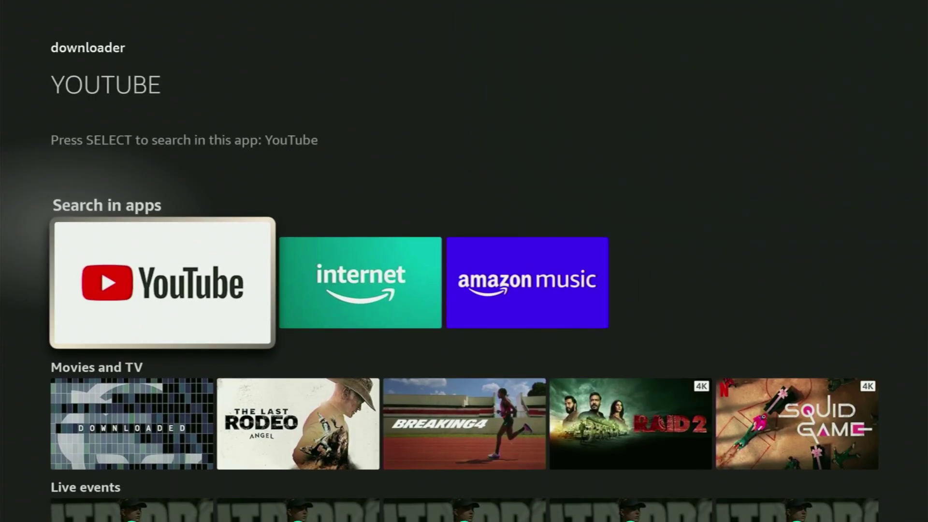
key(Down)
key(Right)
key(Right)
key(Right)
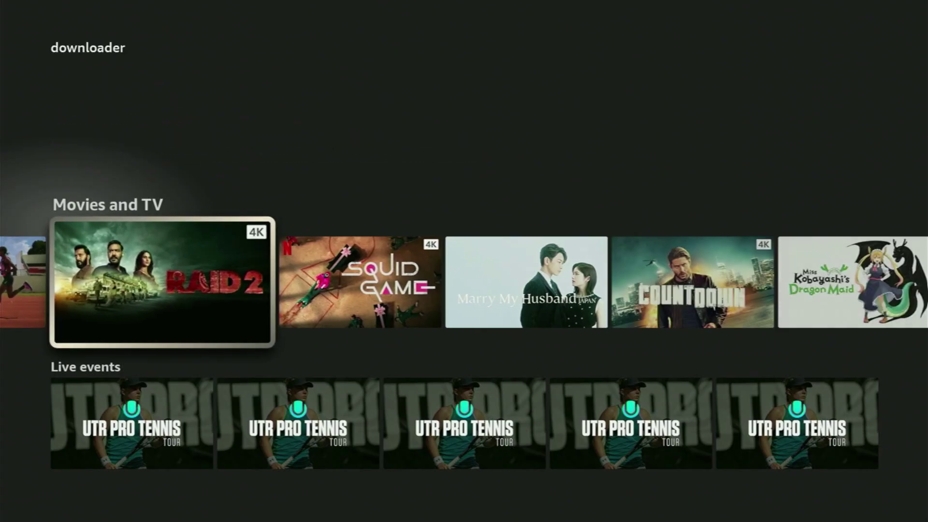
key(Home)
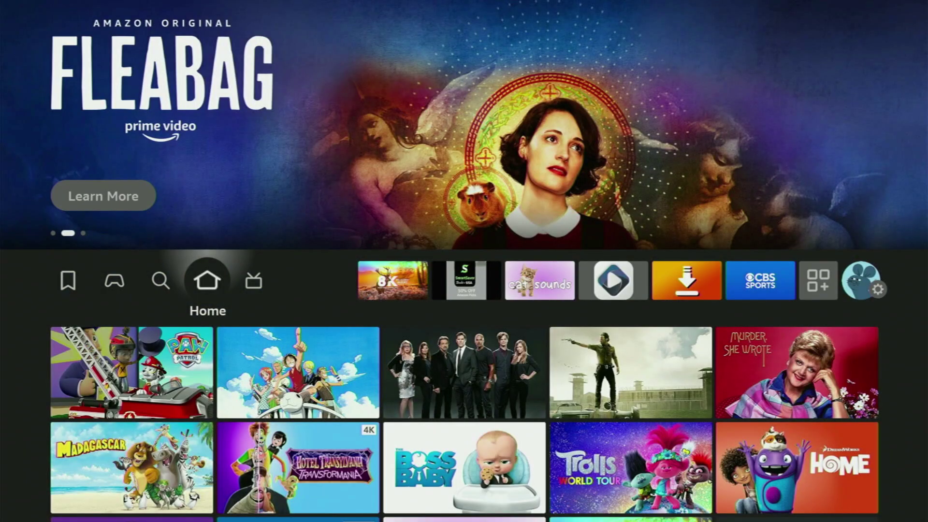
Step: Open the My Fire TV section of the device settings
key(Right)
key(Right)
key(Right)
key(Right)
key(Right)
key(Right)
key(Right)
key(Right)
key(Right)
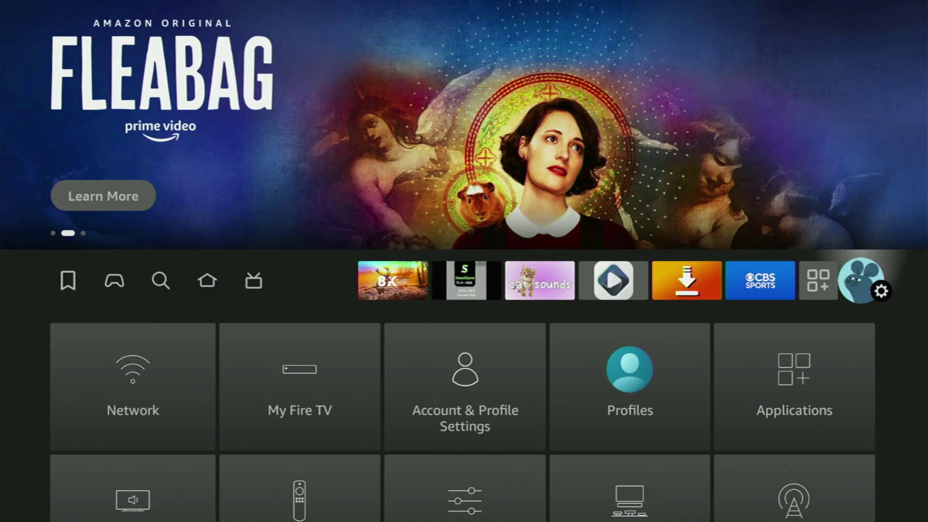
key(Down)
key(Right)
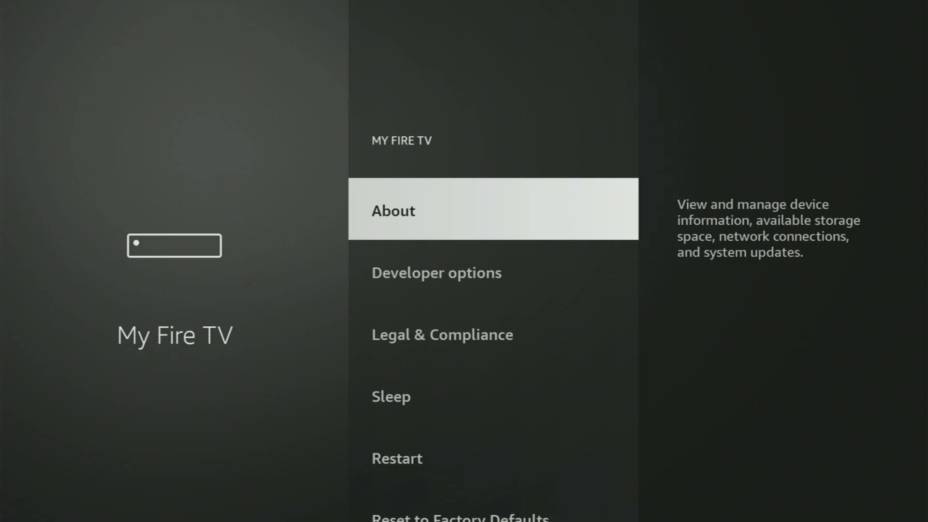
Step: Look through the My Fire TV entries, including Developer options, Legal & Compliance, Sleep and Restart
key(Down)
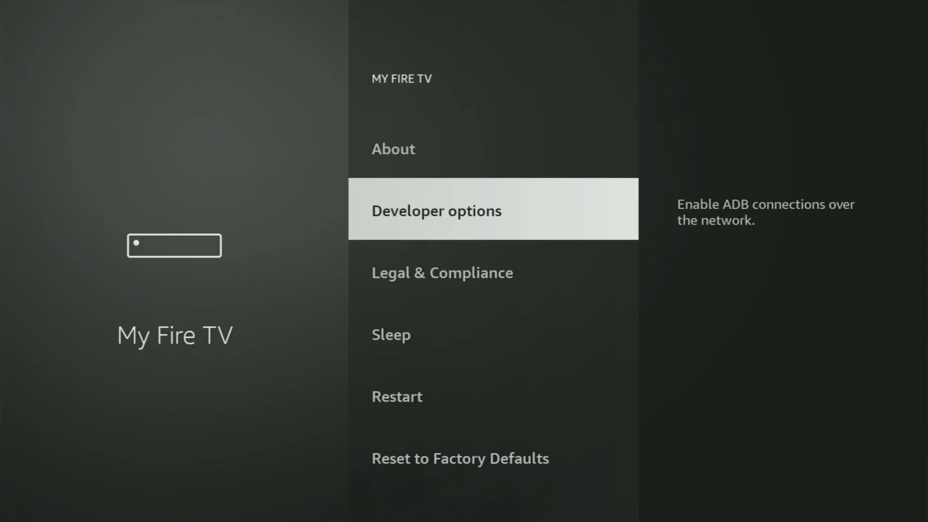
key(Down)
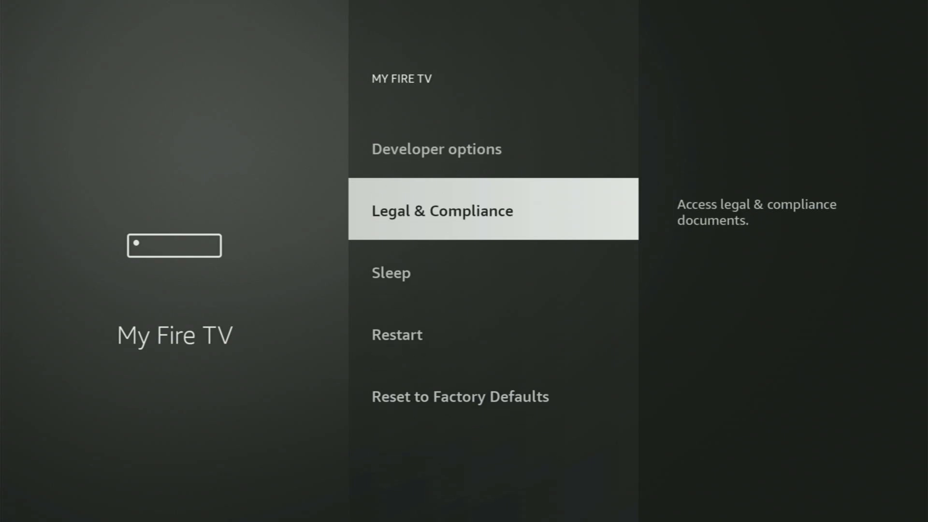
key(Down)
key(Down)
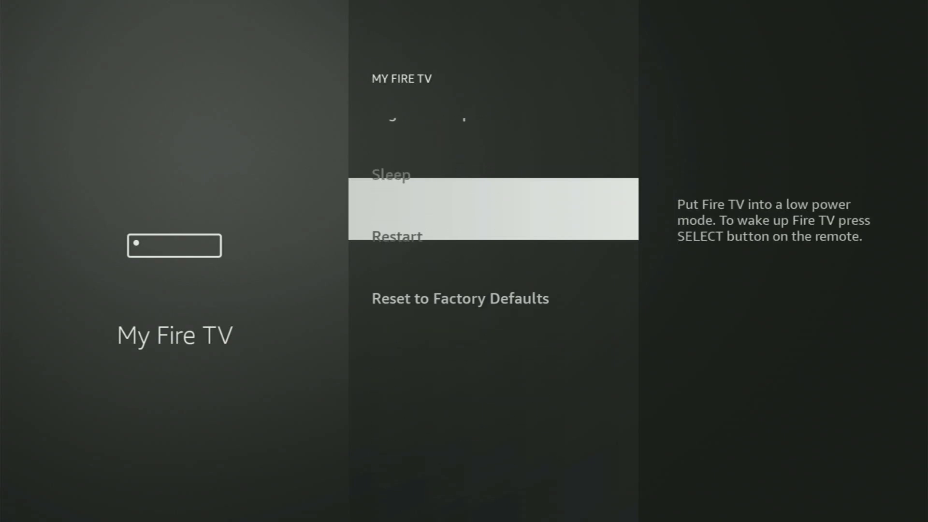
key(Down)
key(Up)
key(Up)
key(Up)
key(Up)
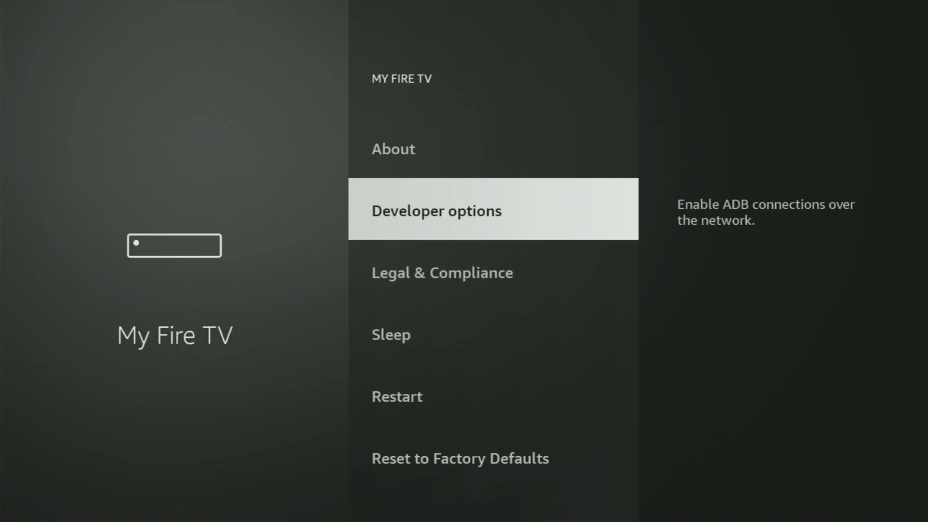
key(Up)
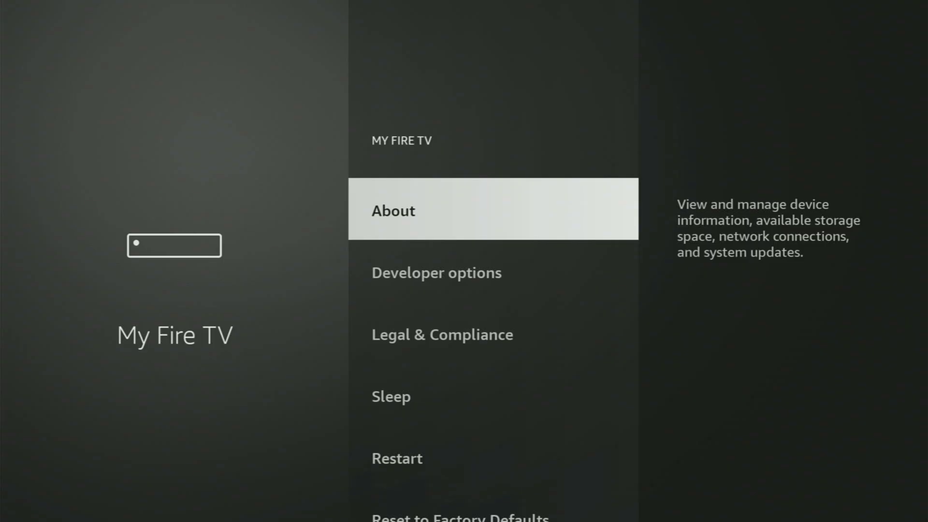
key(Down)
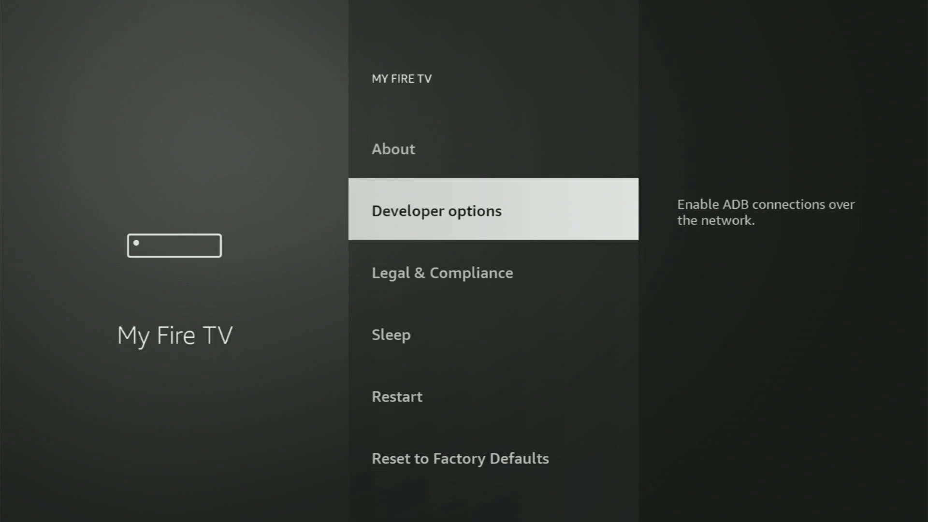
key(Down)
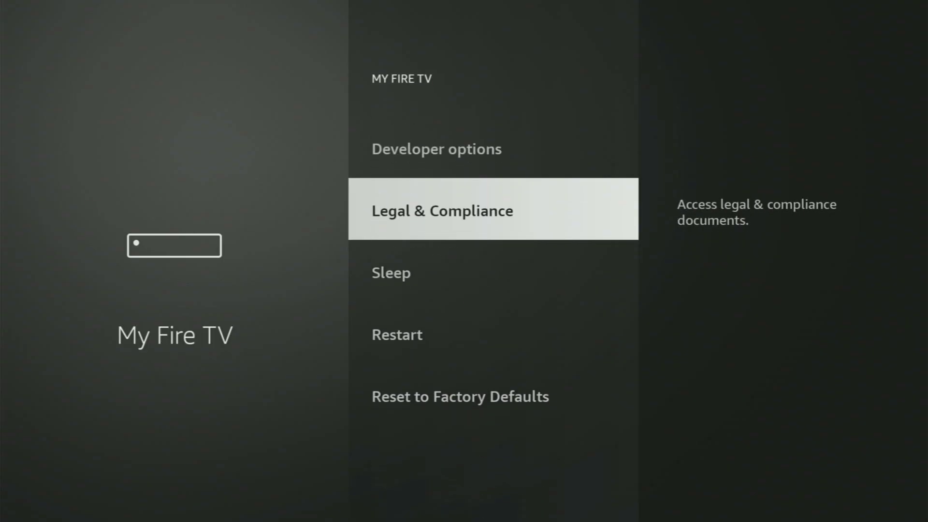
key(Down)
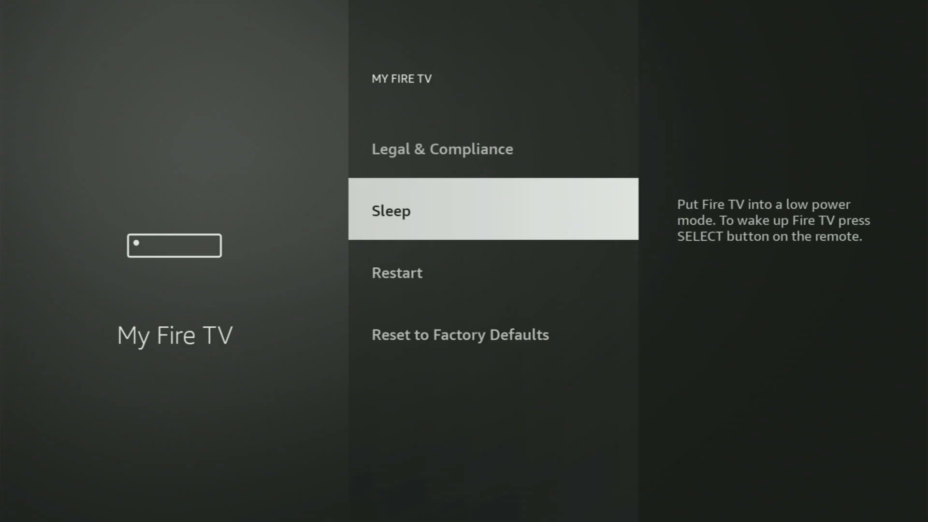
Step: Open the About section and select its Fire TV entry repeatedly
key(Up)
key(Up)
key(Up)
key(Return)
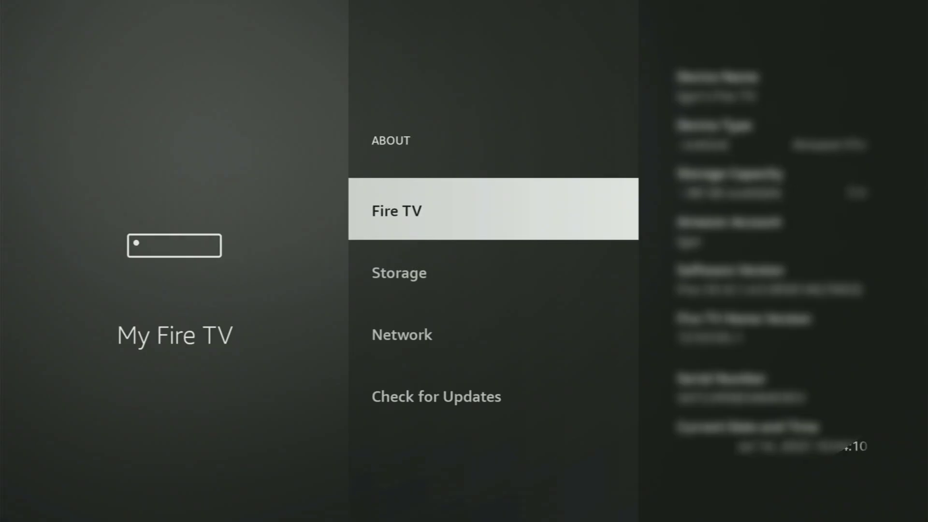
key(Return)
key(Return)
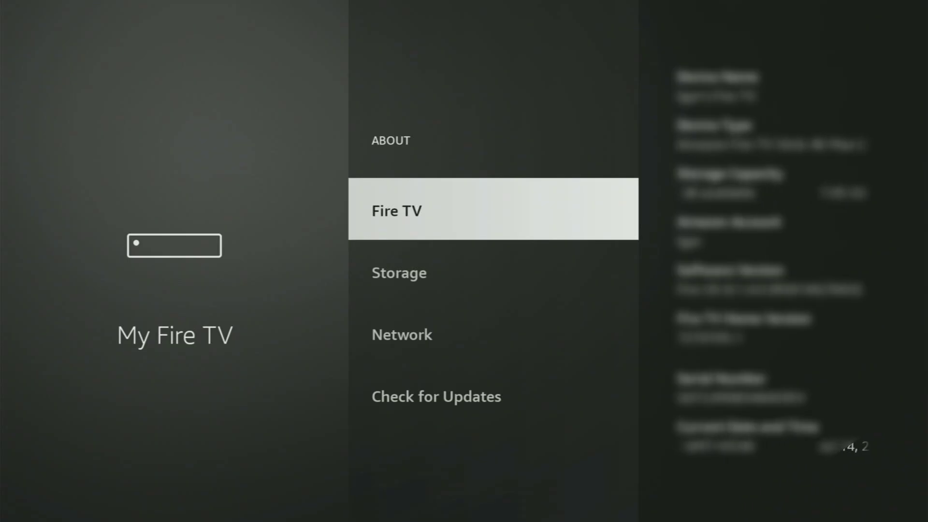
Step: Leave the About section and open the Install unknown apps list within Developer options
key(Escape)
key(Down)
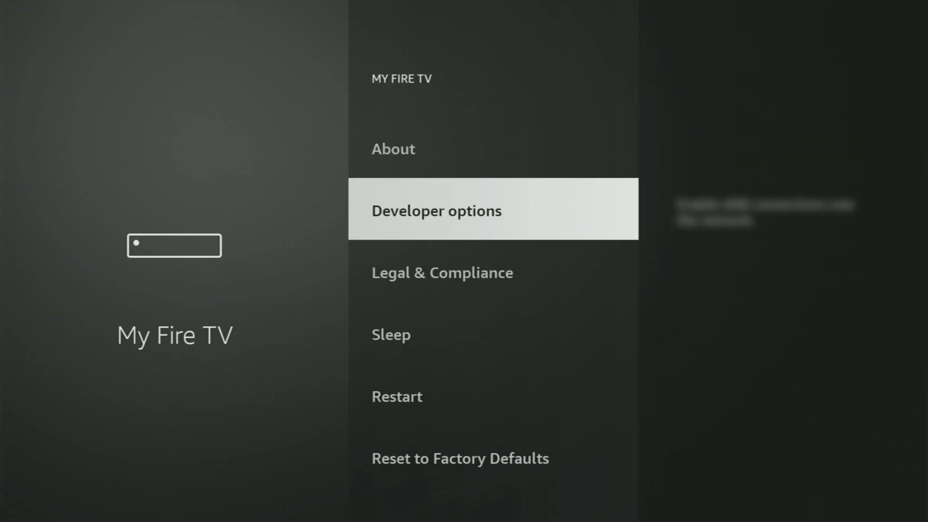
key(Return)
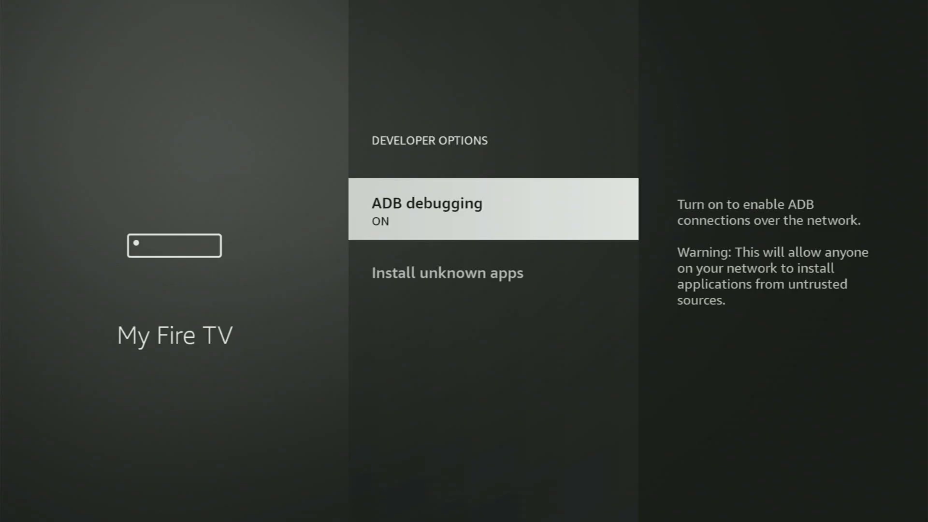
key(Down)
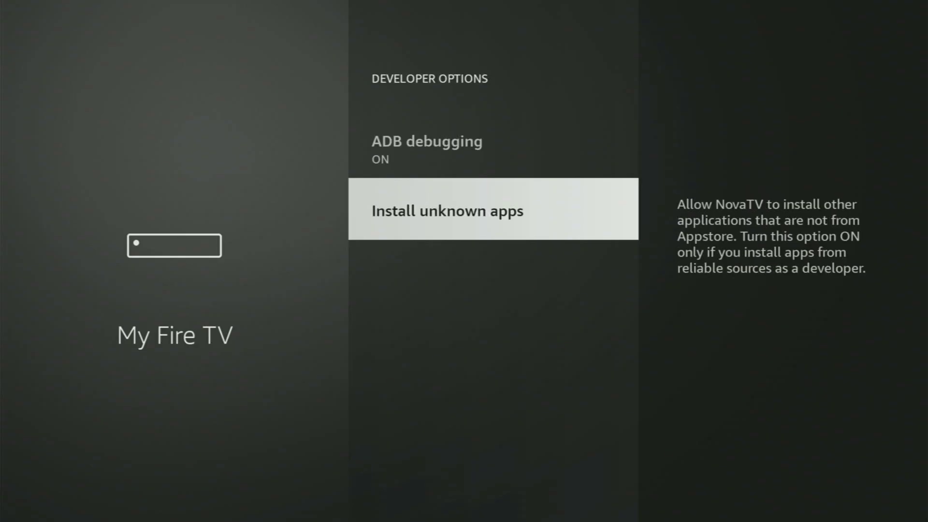
key(Return)
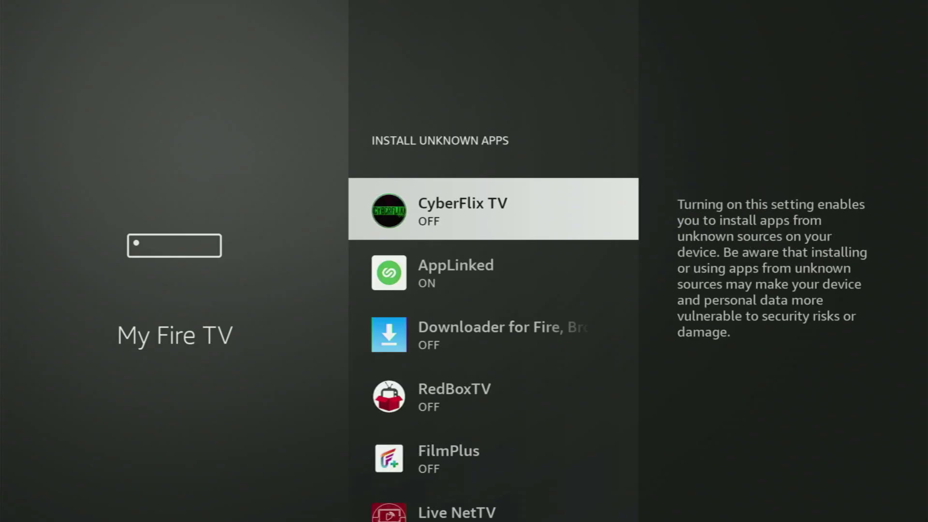
Step: Check the Downloader entry's permission to install unknown apps
key(Down)
key(Down)
key(Down)
key(Down)
key(Down)
key(Down)
key(Down)
key(Down)
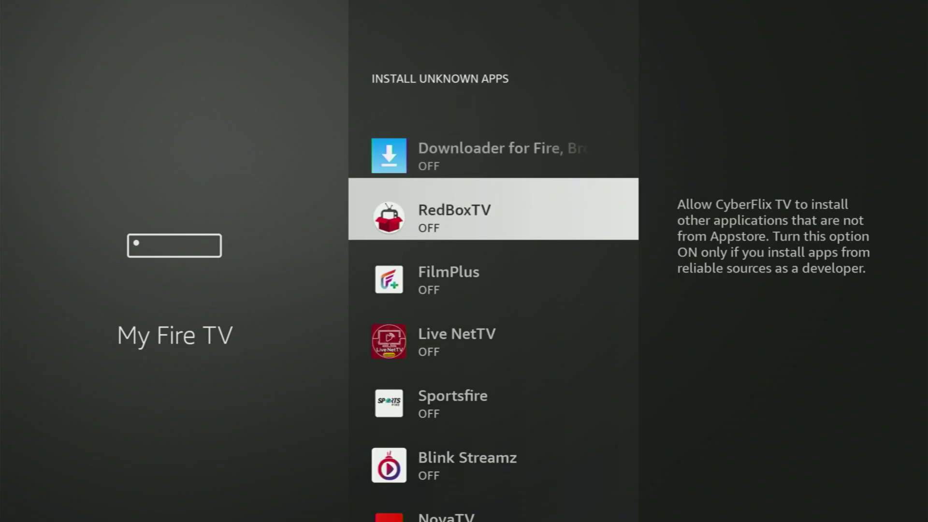
key(Down)
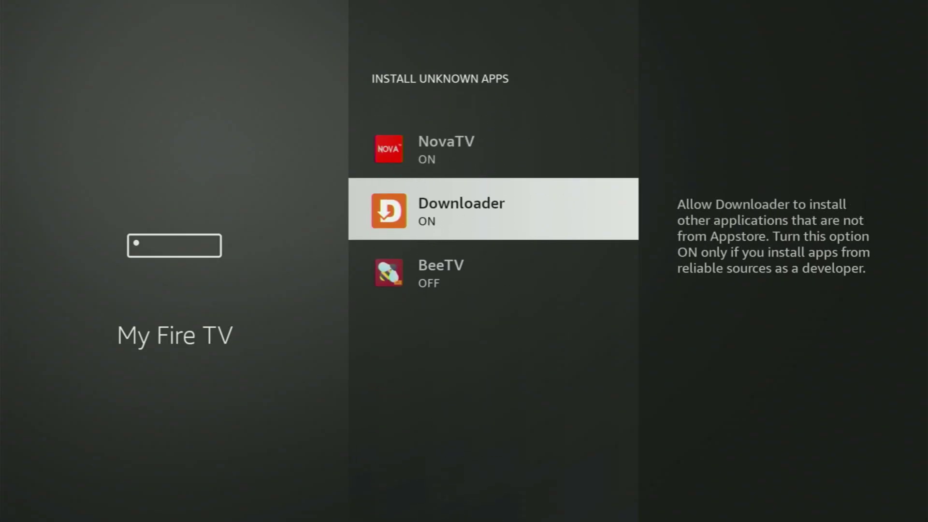
Step: Review the unknown-app install permissions of the other apps, from NovaTV back up to RedBoxTV
key(Up)
key(Up)
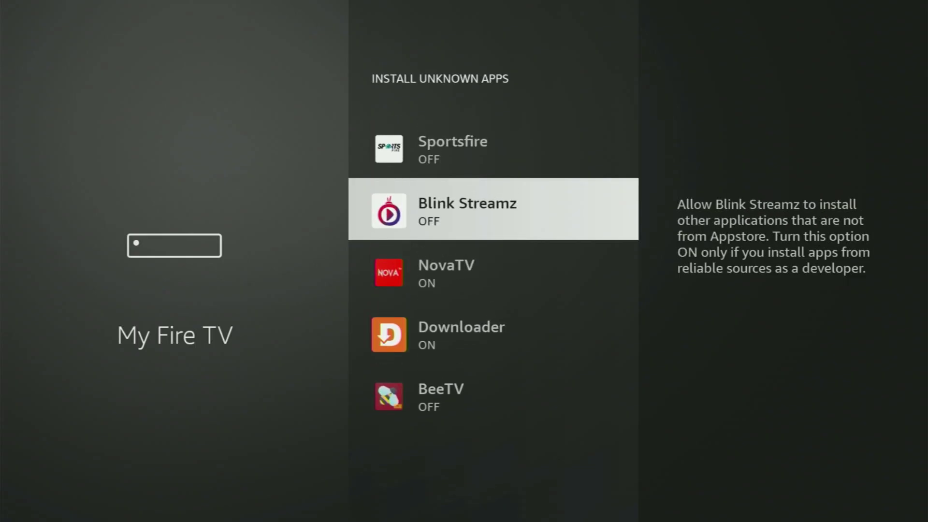
key(Up)
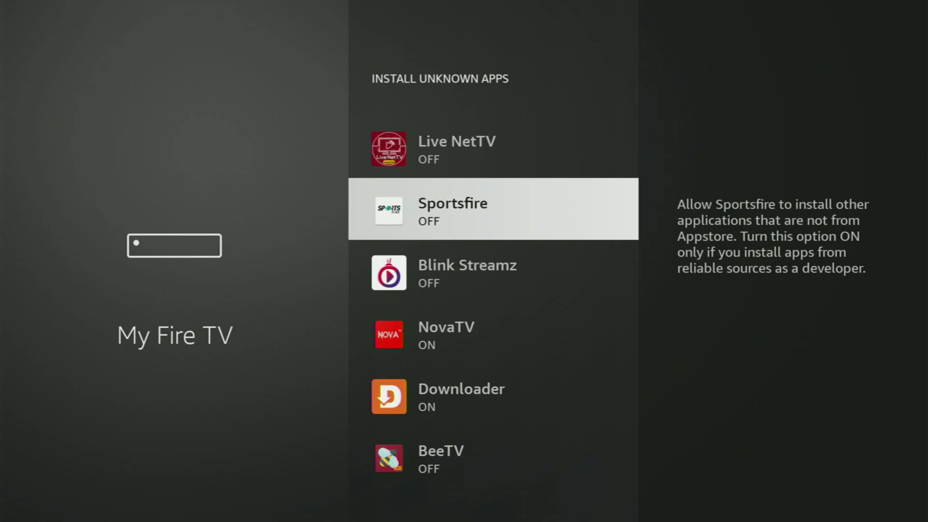
key(Up)
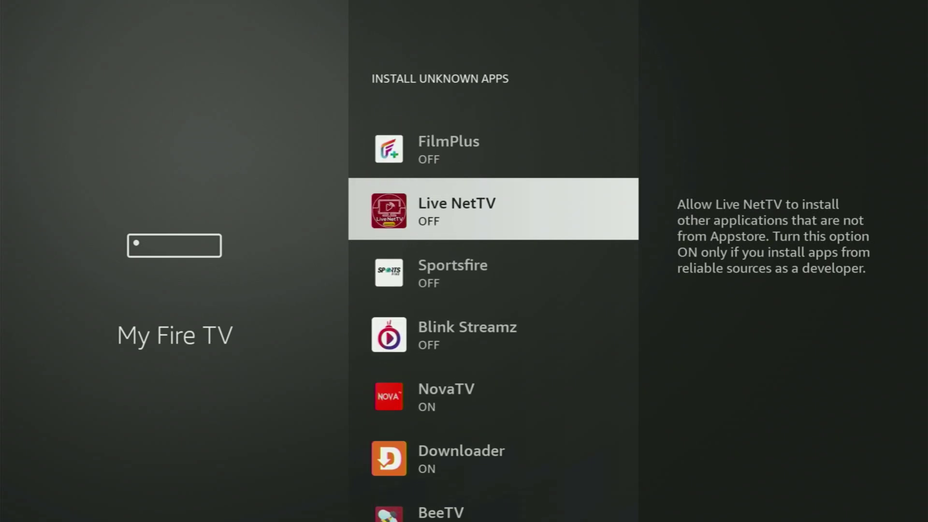
key(Up)
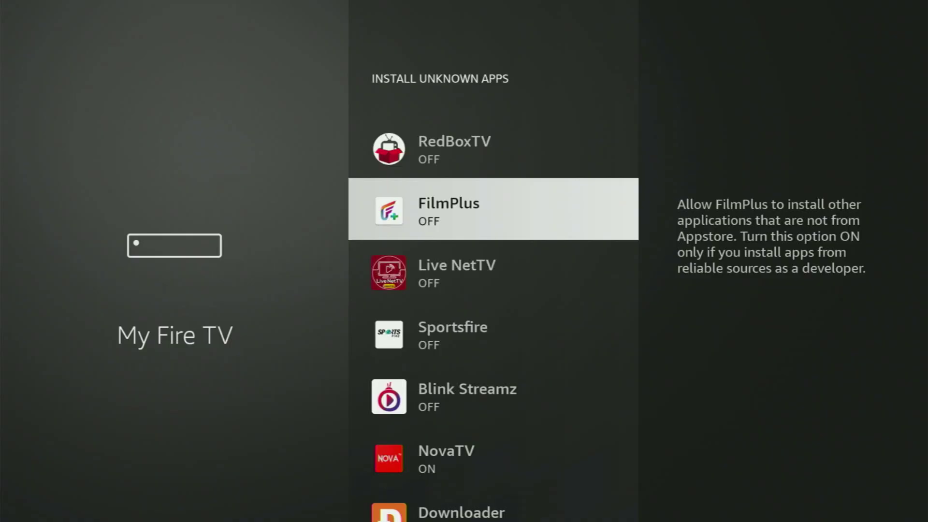
key(Up)
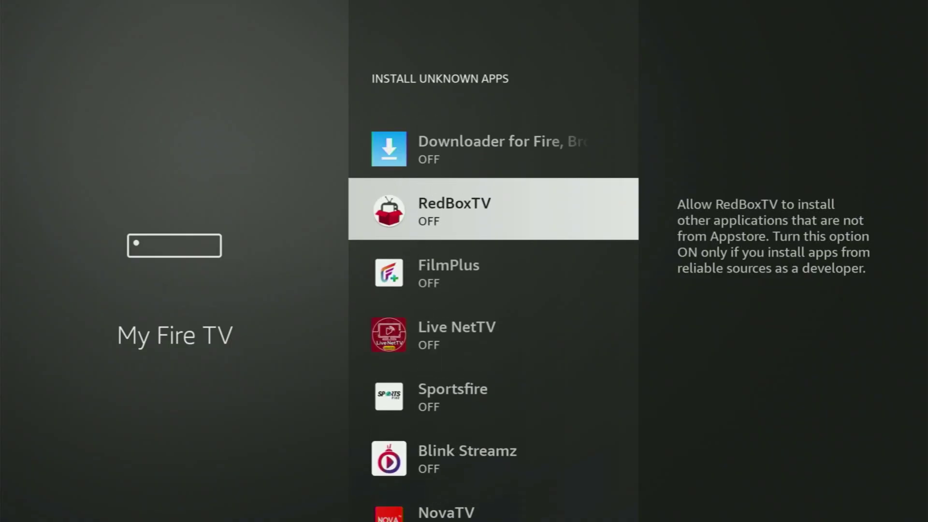
key(Up)
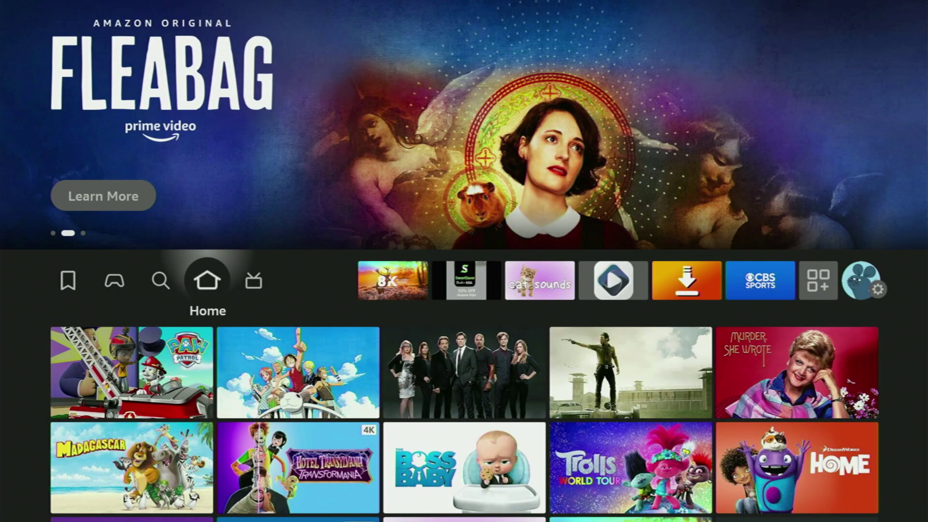
Step: Open the full Your Apps & Channels list from the home screen
key(Right)
key(Right)
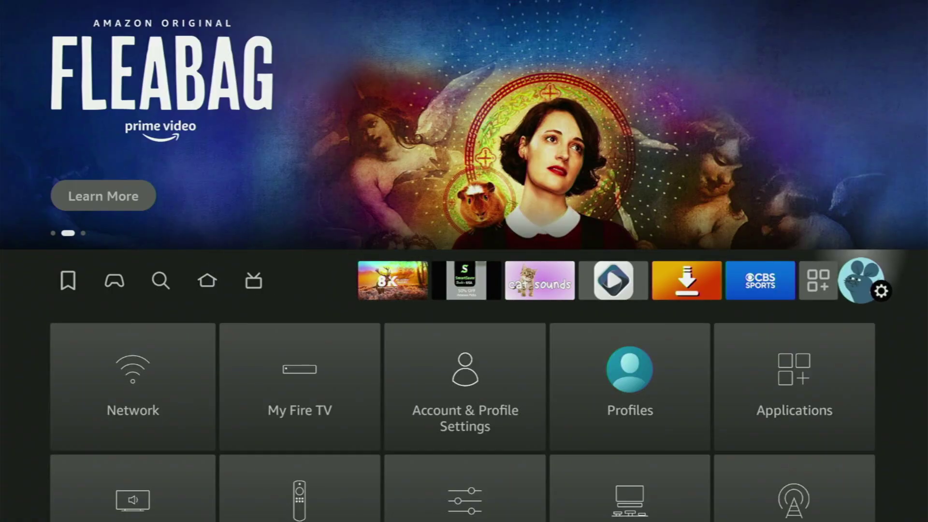
key(Left)
key(Return)
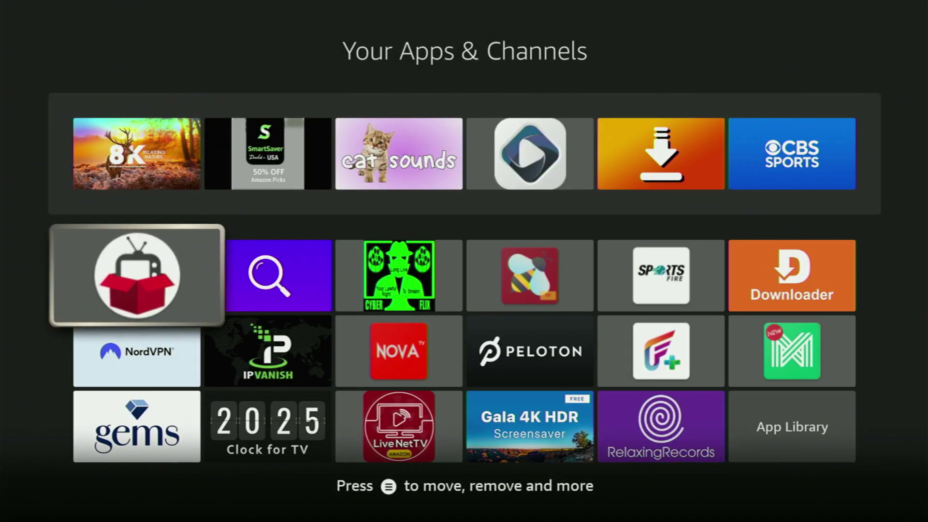
Step: Launch NordVPN from the Your Apps & Channels list
key(Right)
key(Right)
key(Right)
key(Right)
key(Right)
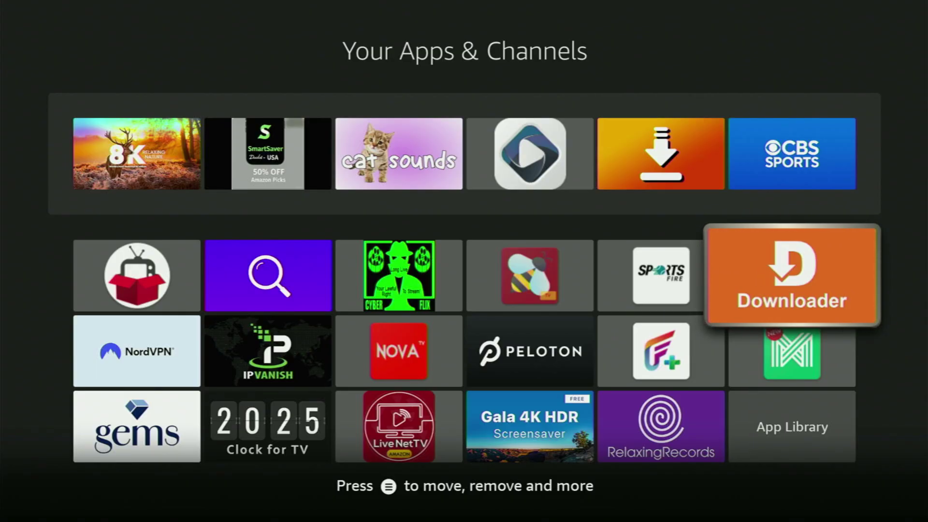
key(Left)
key(Up)
key(Down)
key(Left)
key(Left)
key(Left)
key(Left)
key(Left)
key(Down)
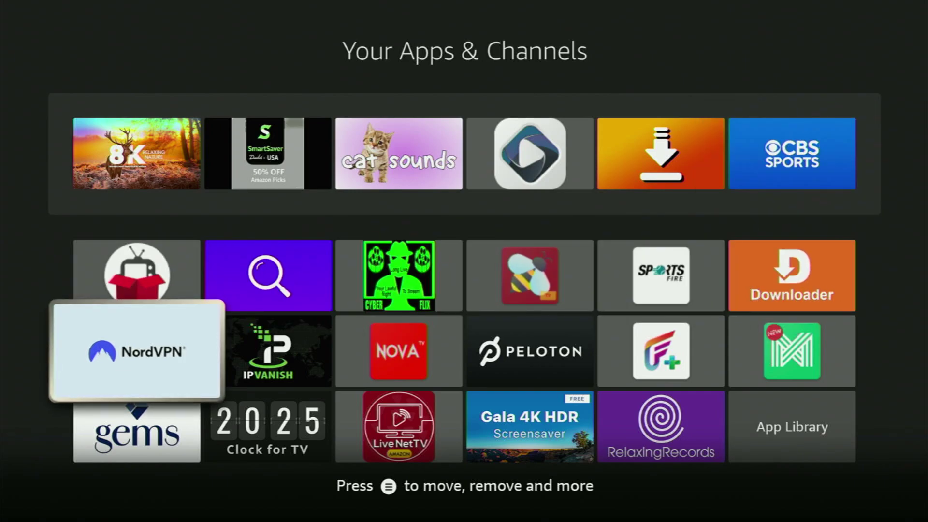
key(Return)
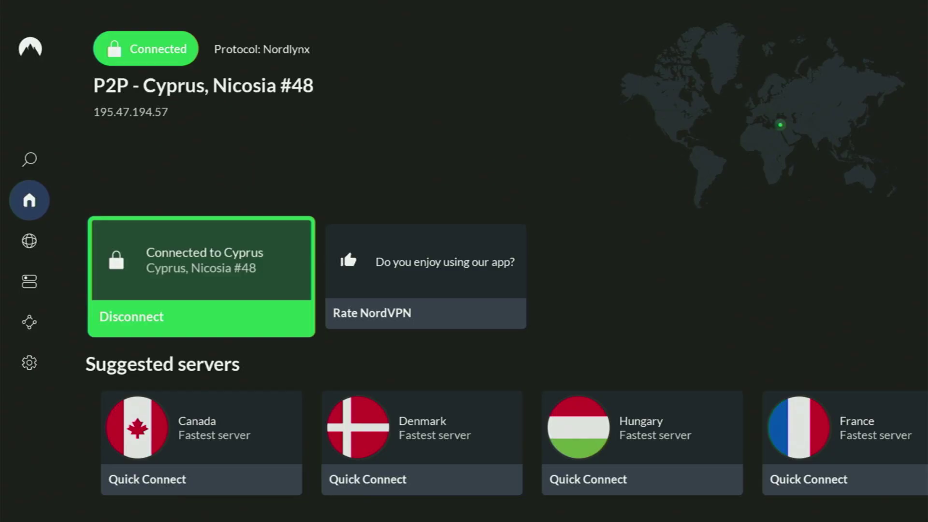
Step: Open NordVPN's full list of countries, starting at the United States under Popular countries
key(Down)
key(Left)
key(Down)
key(Right)
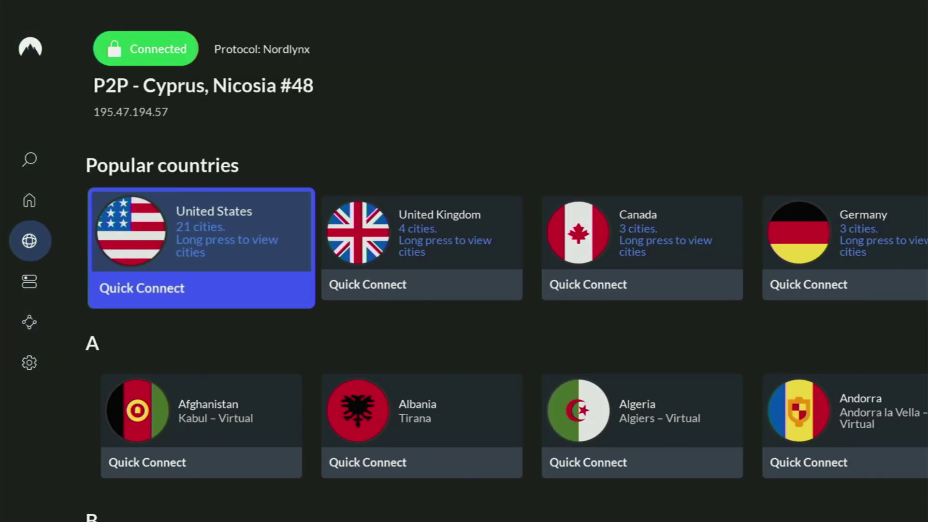
Step: Look through the popular countries and the server locations under A, as far as Azerbaijan
key(Right)
key(Right)
key(Down)
key(Right)
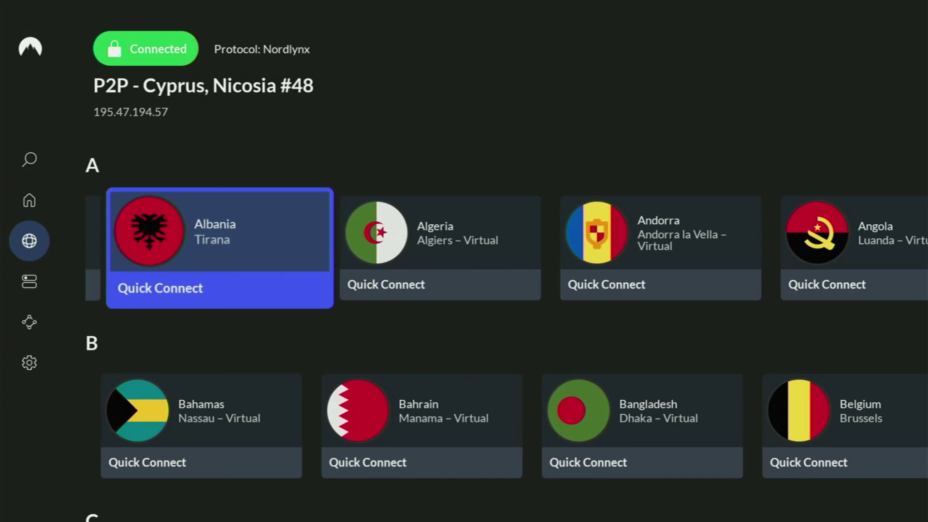
key(Right)
key(Right)
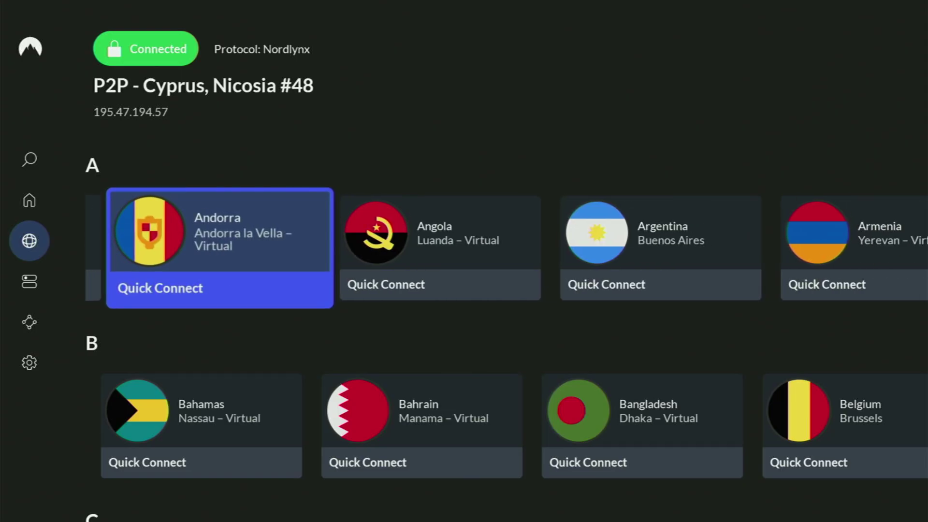
key(Right)
key(Right)
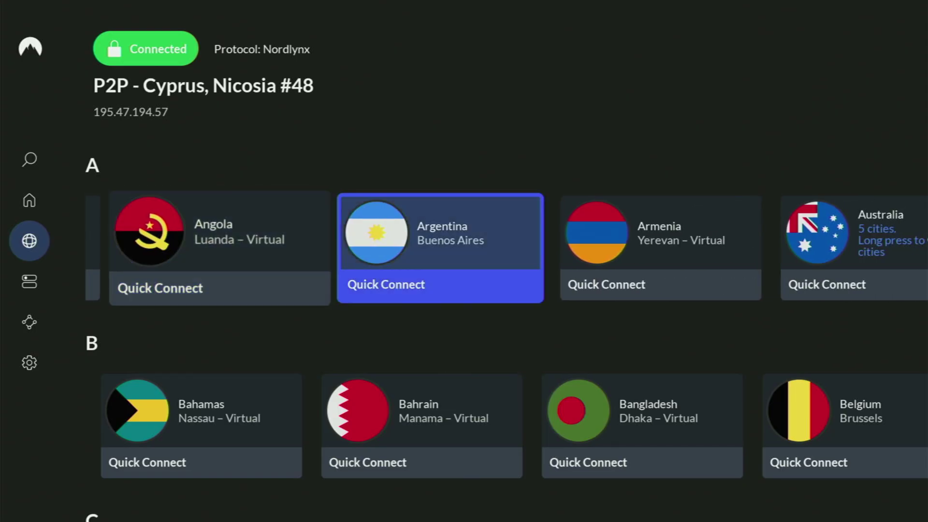
key(Right)
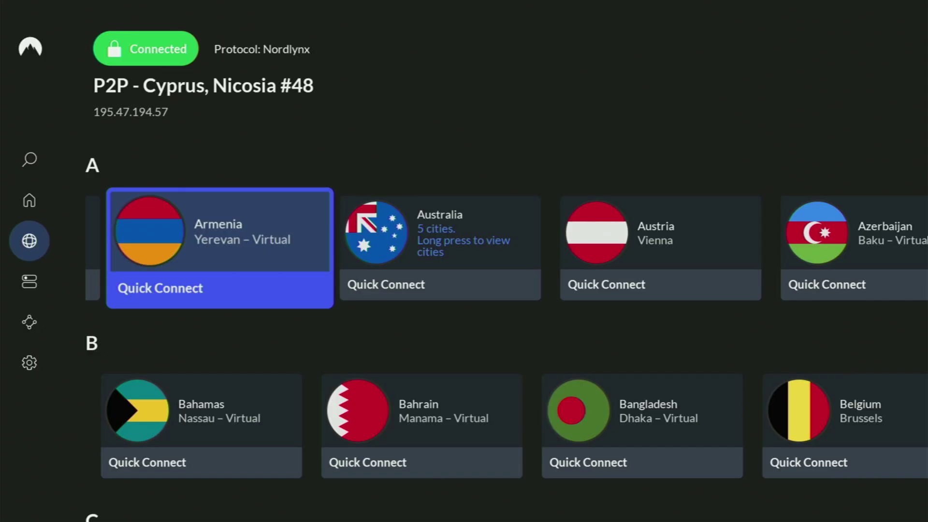
key(Right)
key(Right)
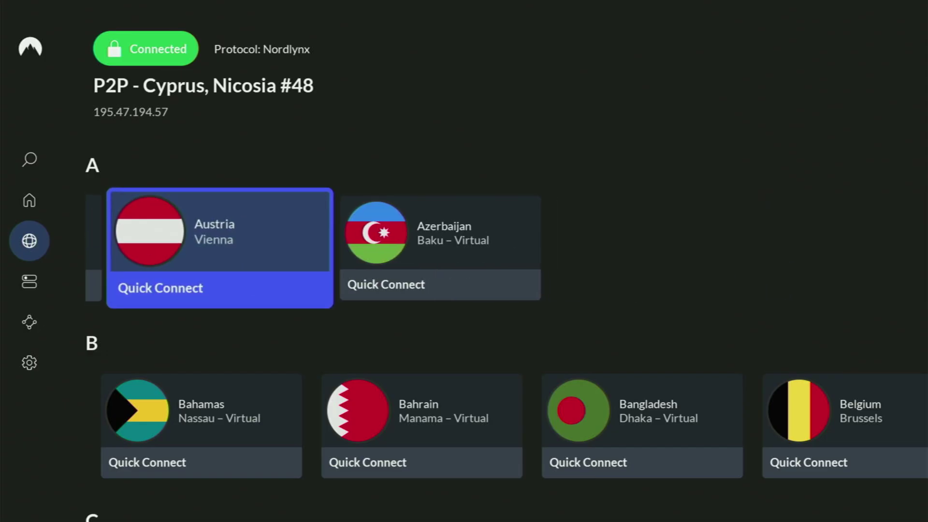
key(Right)
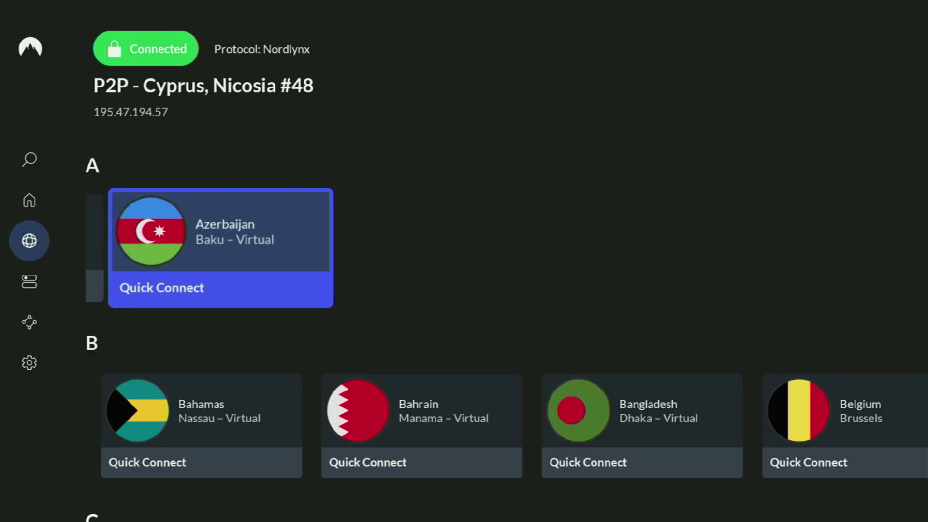
Step: Find Ireland under I in the country list and quick-connect to the Dublin server
key(Down)
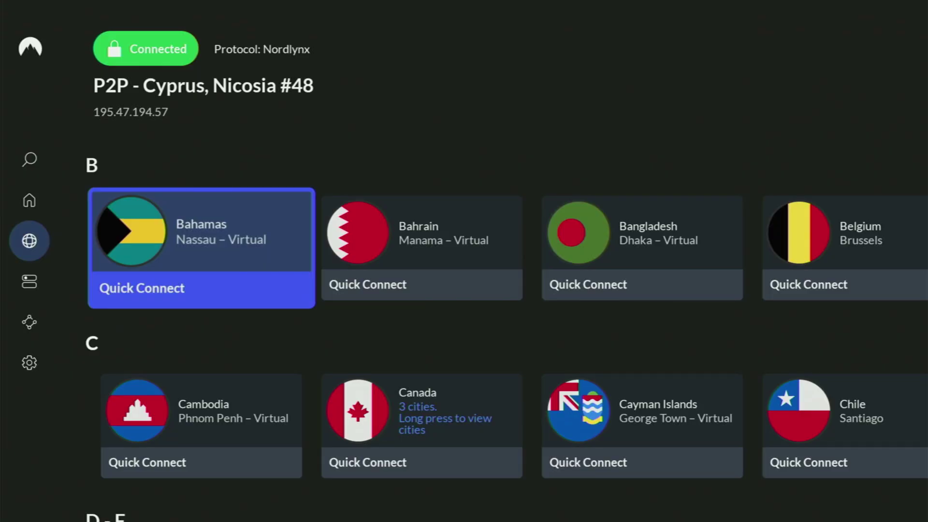
key(Down)
key(Down)
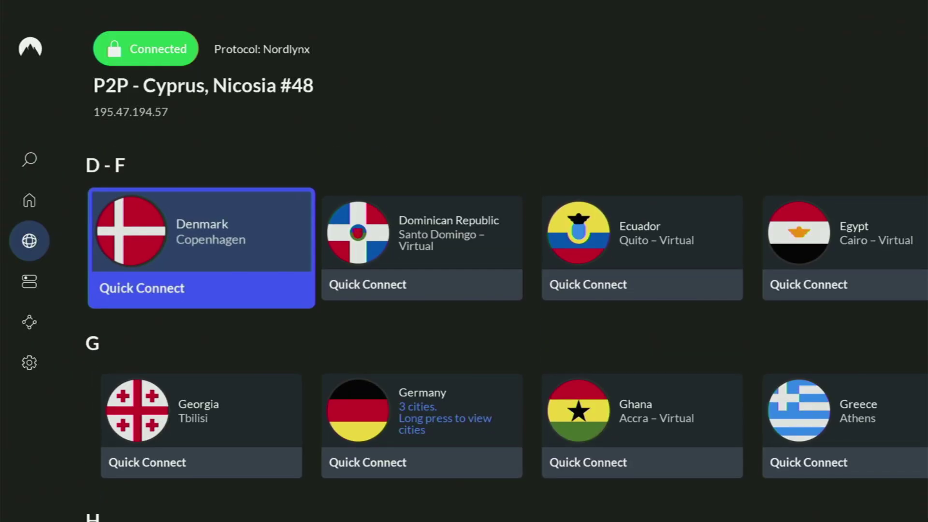
key(Down)
key(Down)
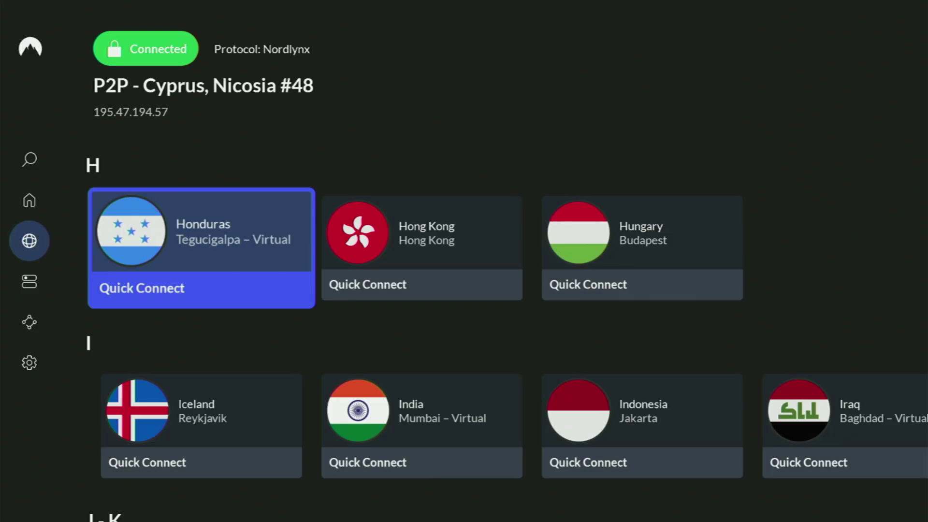
key(Down)
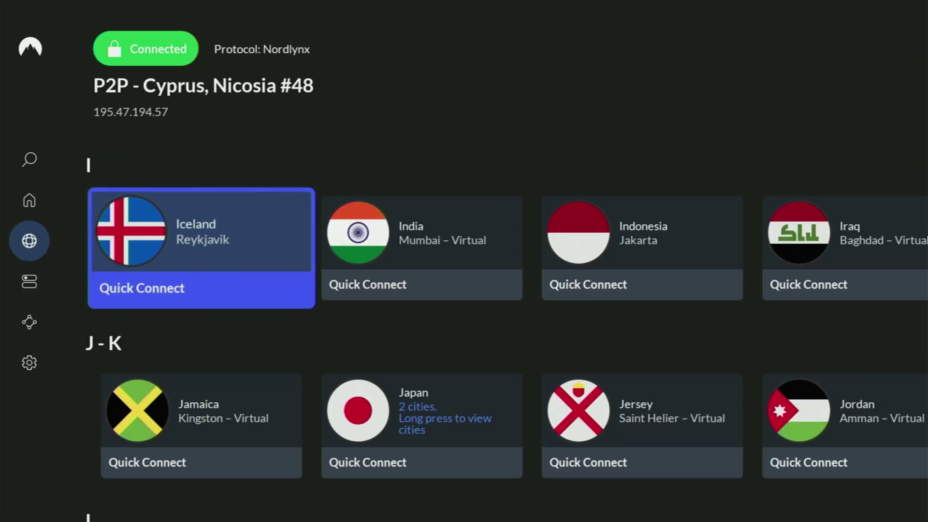
key(Right)
key(Left)
key(Right)
key(Right)
key(Right)
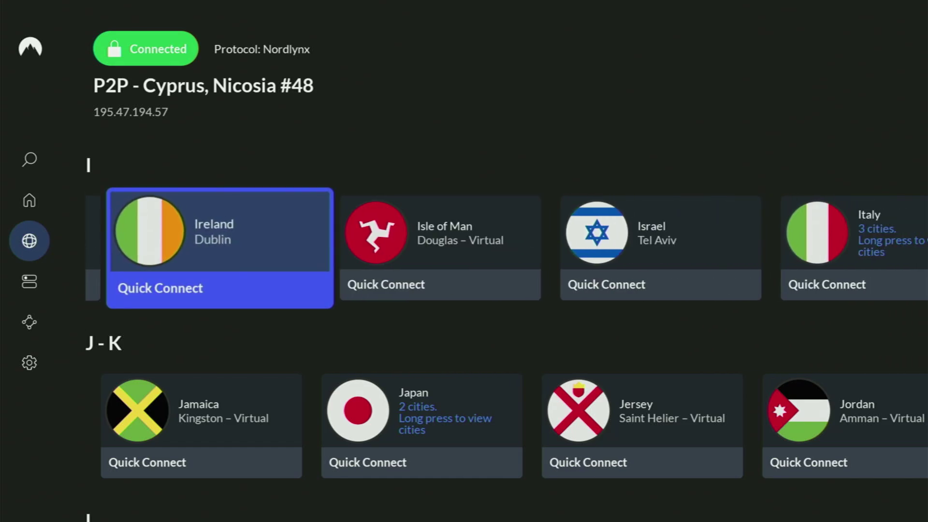
key(Return)
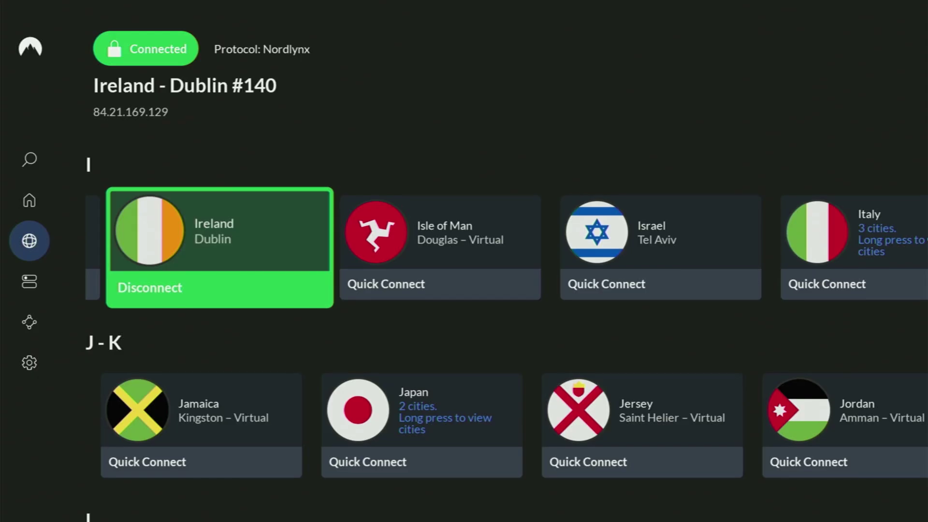
Step: Browse the remaining server locations from Isle of Man through the countries under P and beyond
key(Right)
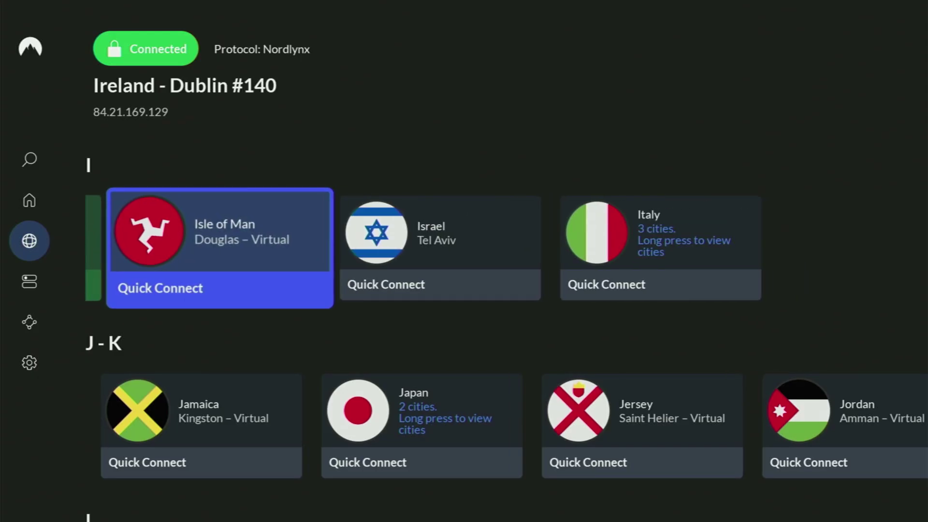
key(Right)
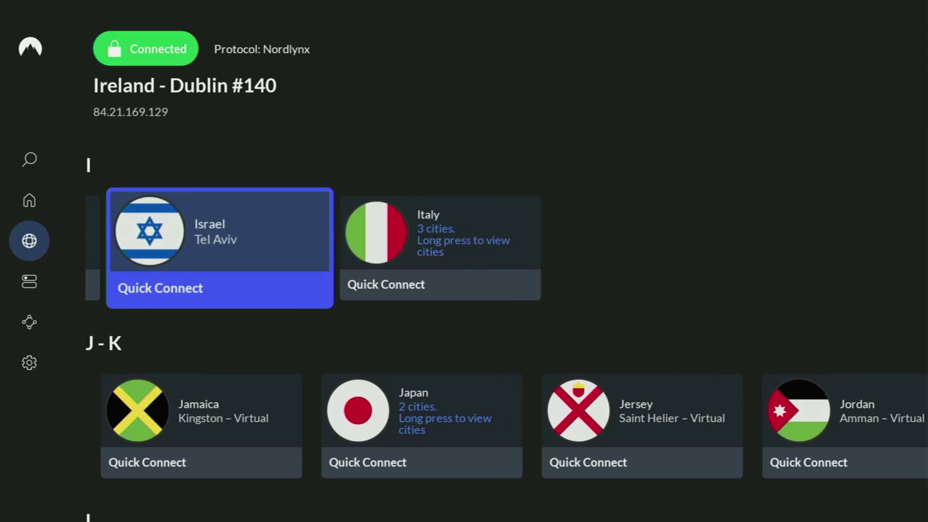
key(Right)
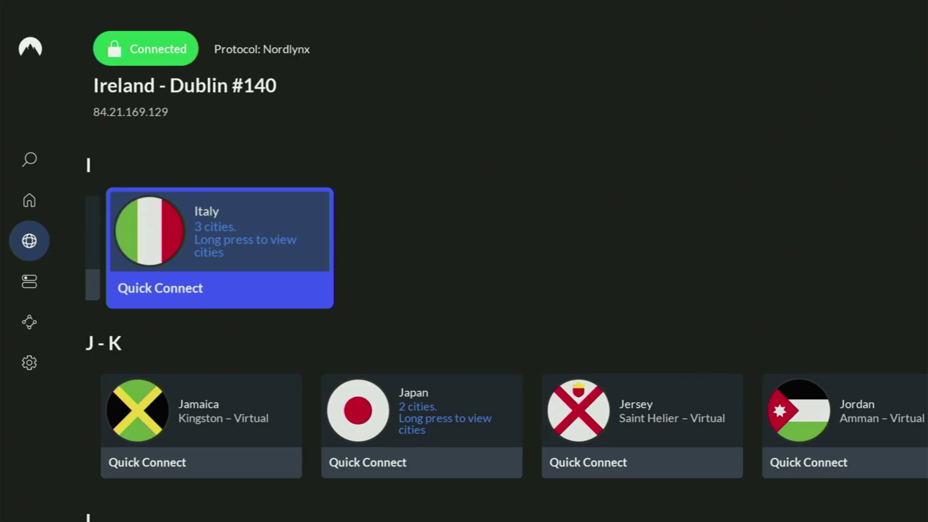
key(Down)
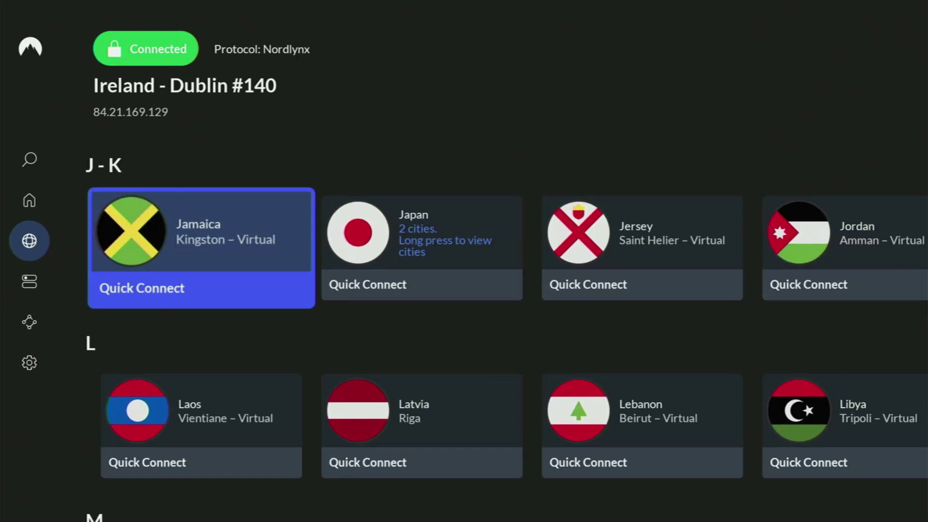
key(Down)
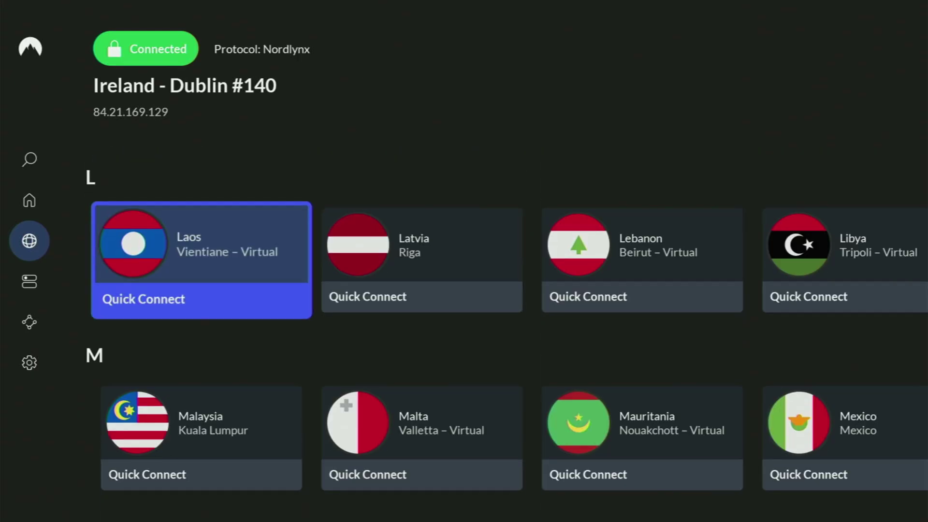
key(Down)
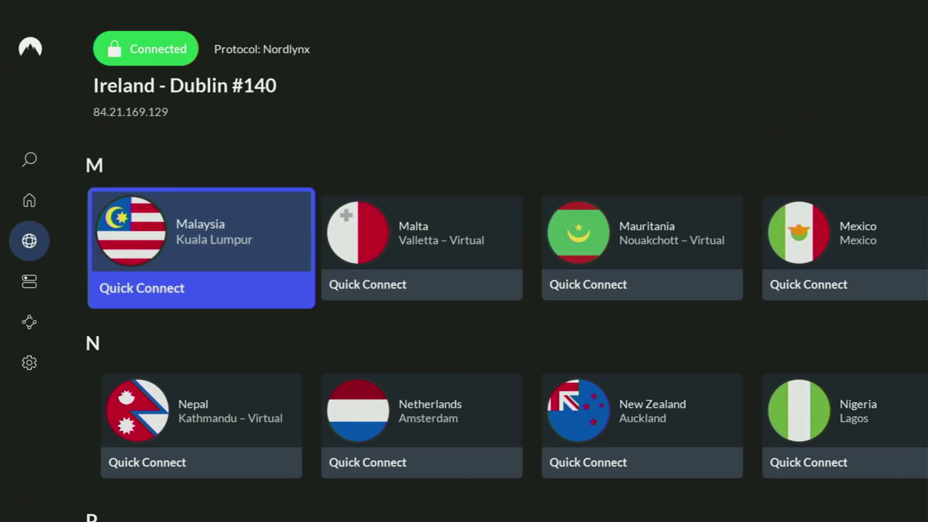
key(Down)
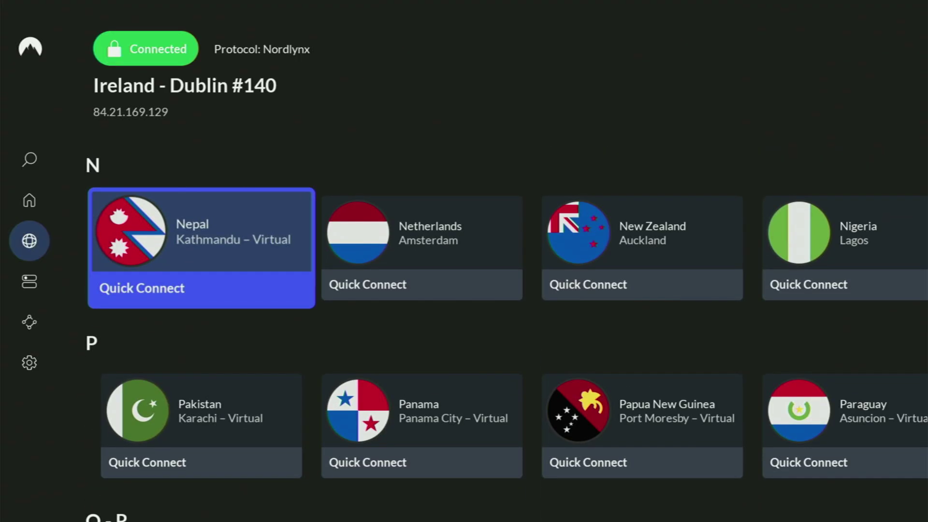
key(Down)
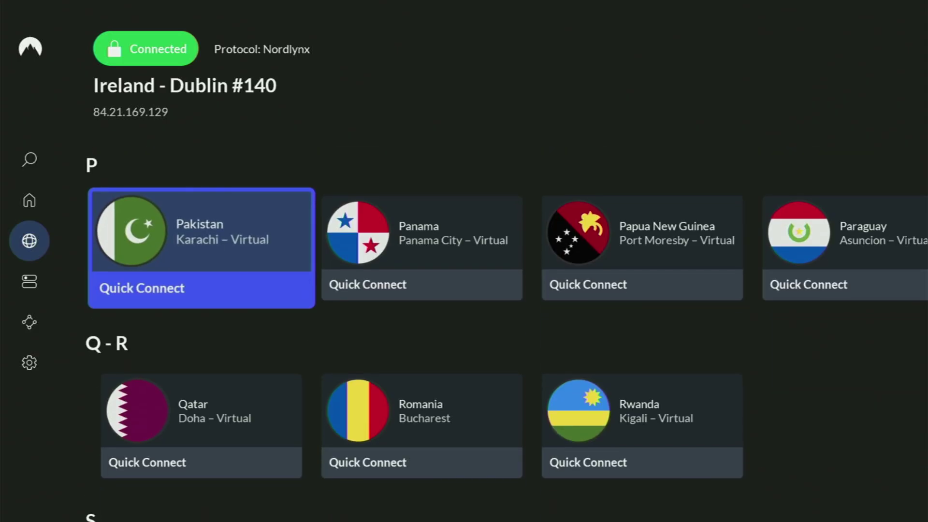
key(Down)
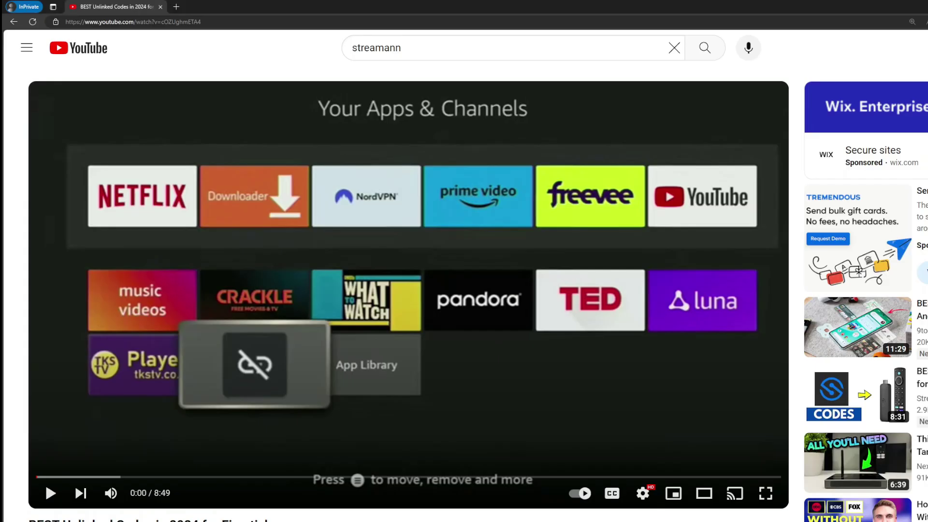
Step: Switch to the YouTube video page in the browser, open the pinned comment's topvpnoffer.com link and examine NordVPN's 2-year plan offer
scroll(333, 423, down, 7)
click(319, 296)
scroll(227, 302, down, 1)
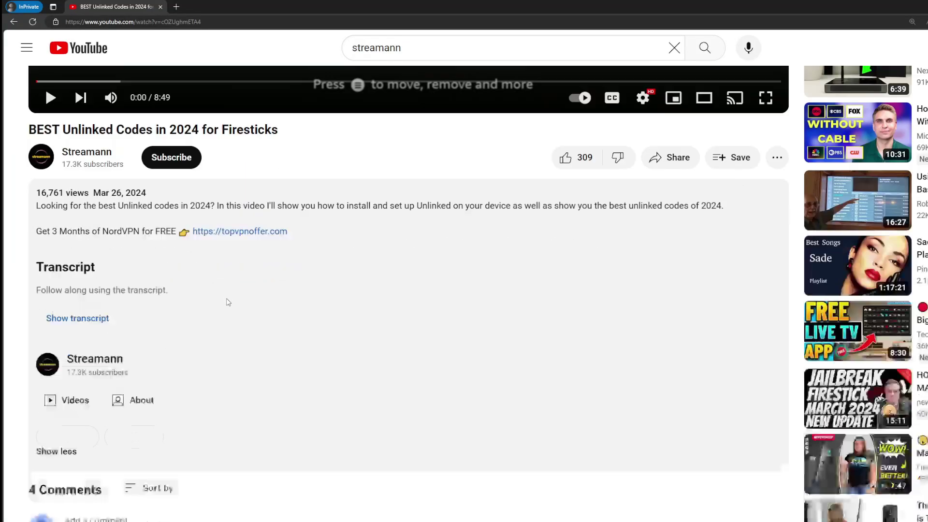
scroll(227, 301, down, 4)
drag(327, 401, 223, 401)
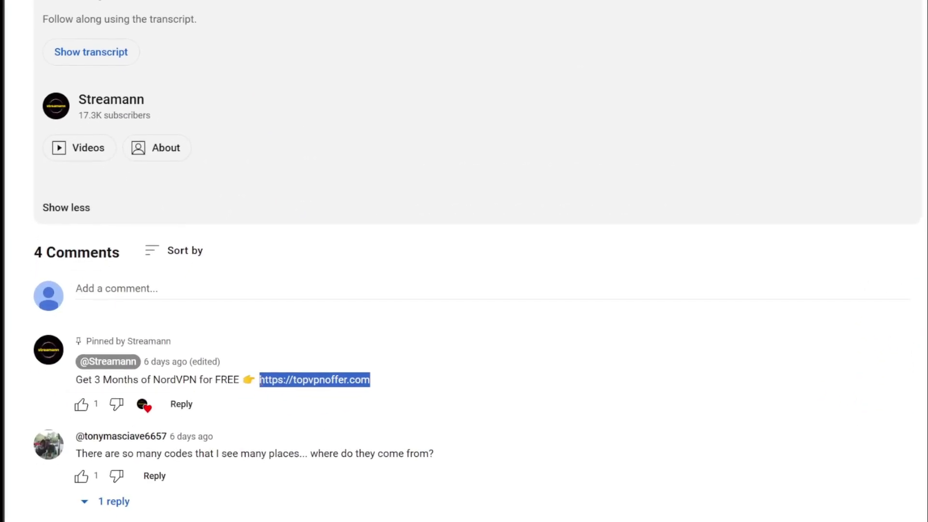
click(336, 379)
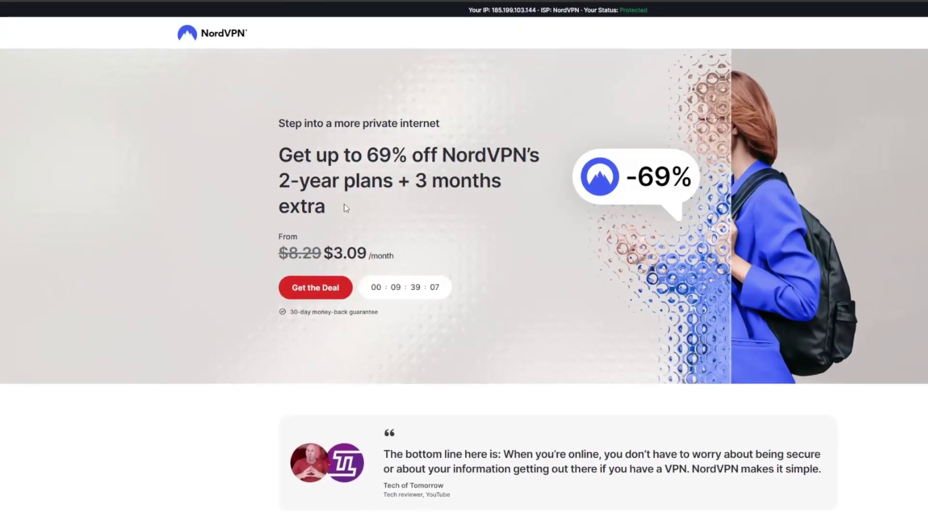
drag(416, 176, 508, 206)
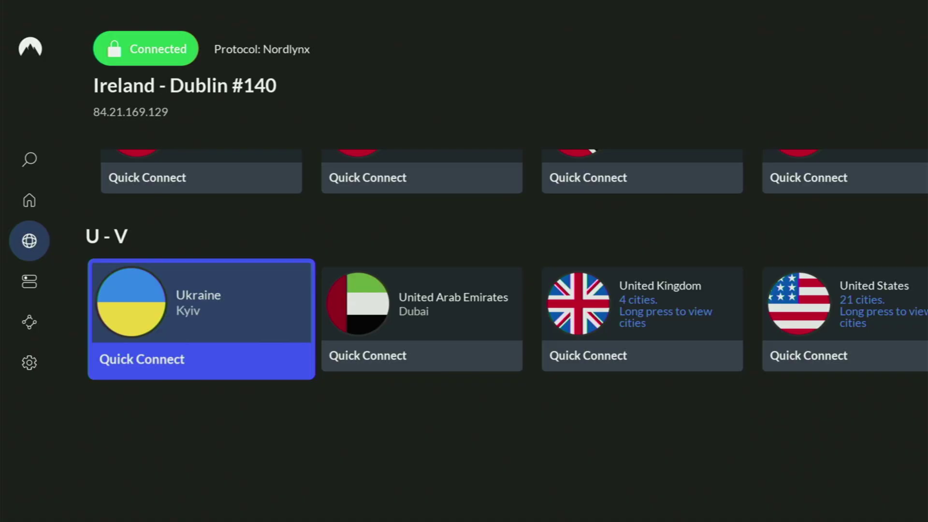
Step: Return to the Fire TV home screen from NordVPN and open the full Your Apps & Channels list
key(Home)
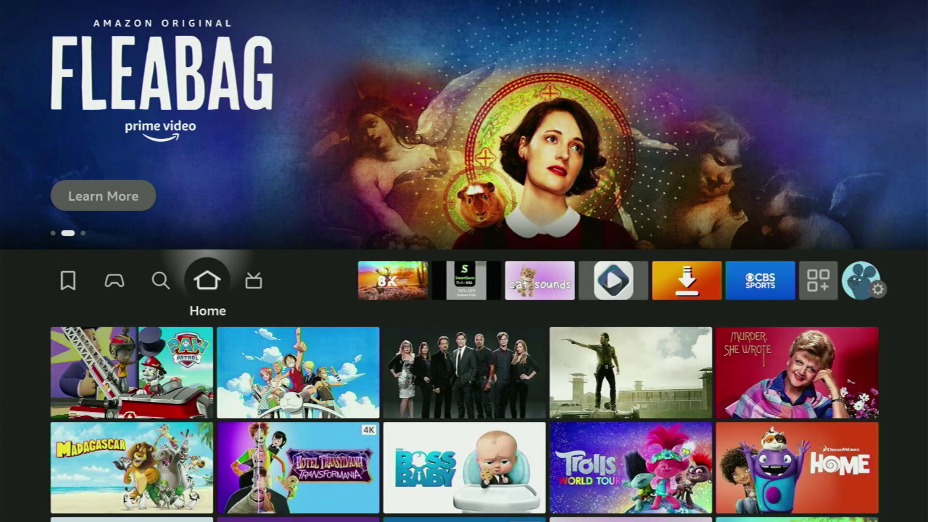
key(Right)
key(Right)
key(Right)
key(Right)
key(Right)
key(Right)
key(Right)
key(Right)
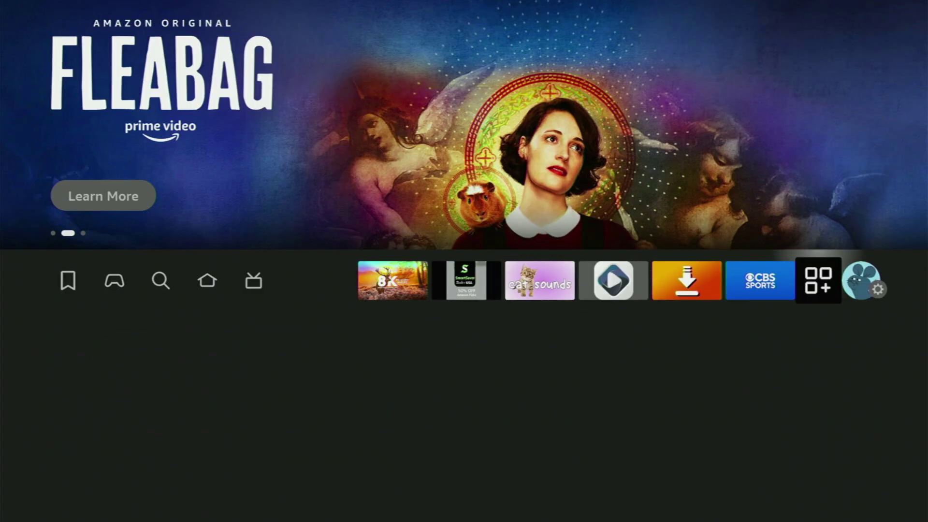
key(Return)
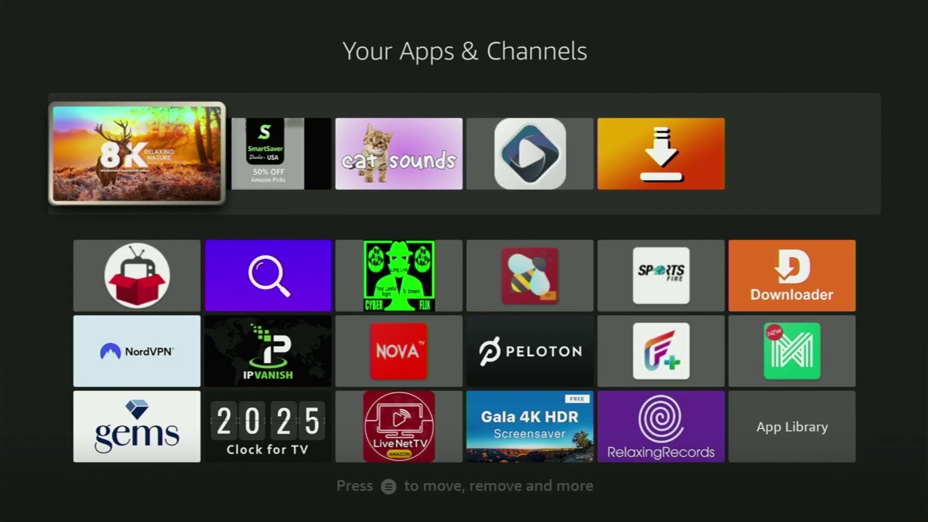
Step: Launch the Downloader app from the apps list
key(Right)
key(Right)
key(Right)
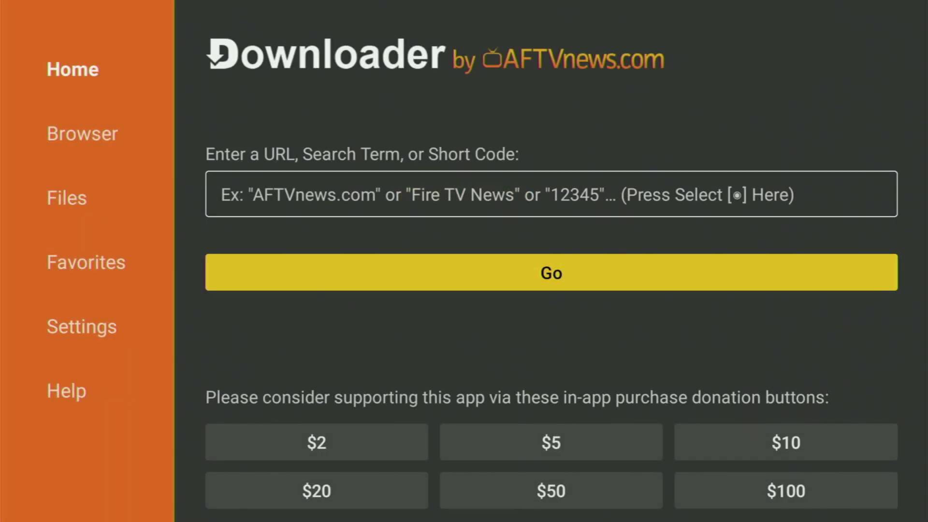
Step: Enter the short code 212486 in Downloader's URL, search term or short code field
key(Up)
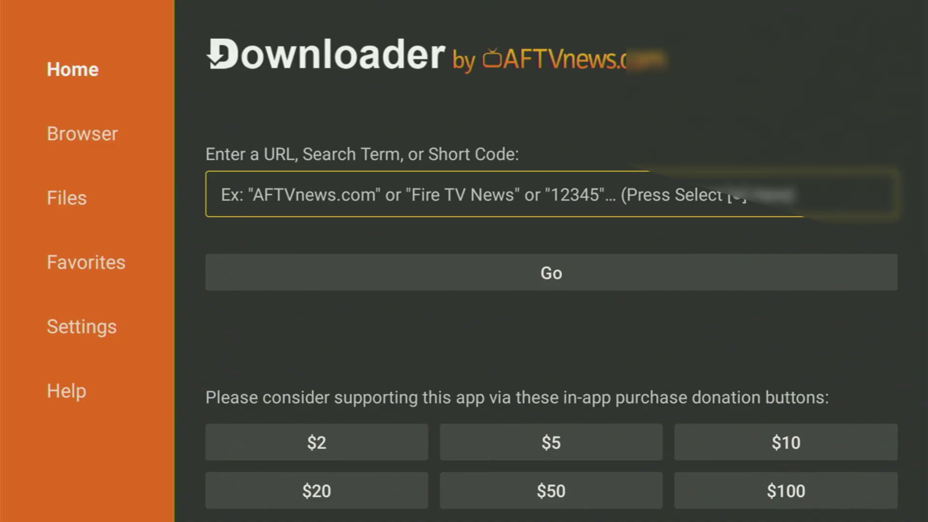
key(Return)
key(Up)
key(Right)
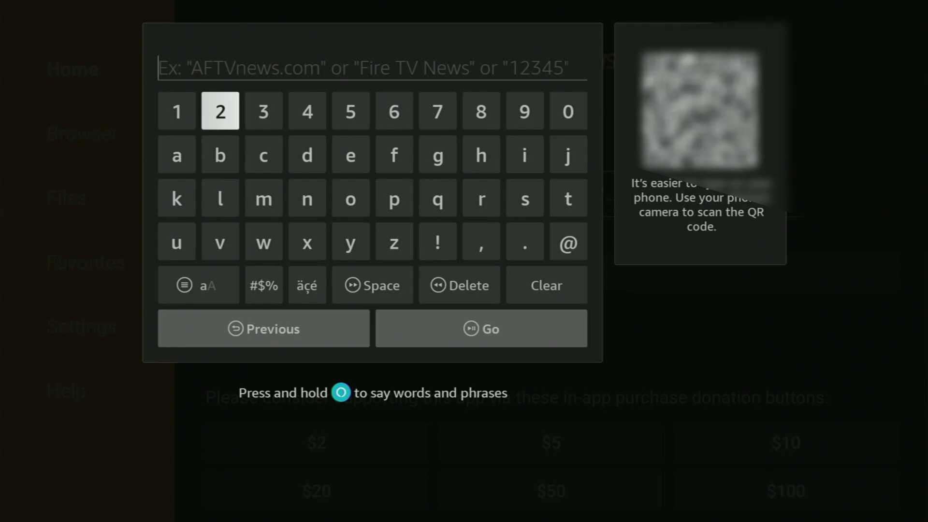
text(2)
key(Left)
text(1)
key(Right)
text(2)
key(Right)
key(Right)
text(4)
key(Right)
key(Right)
key(Right)
key(Right)
text(8)
key(Left)
key(Left)
text(6)
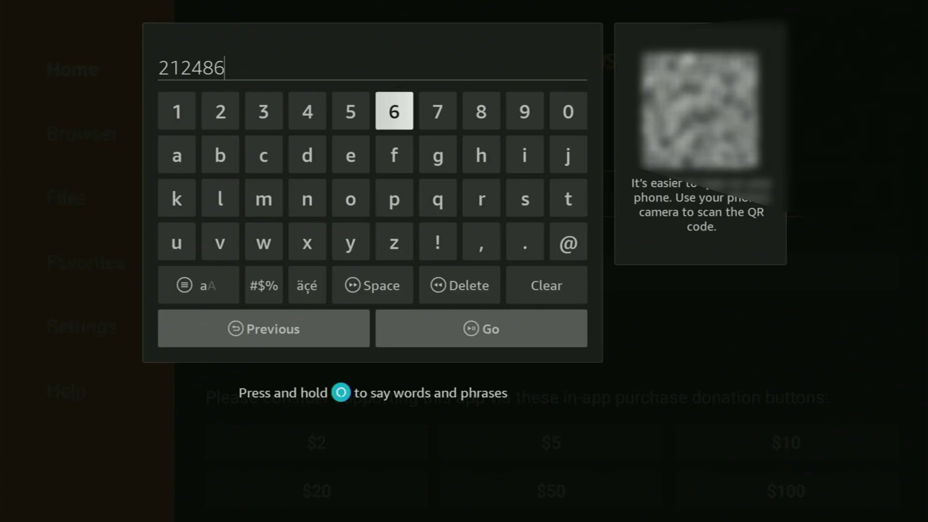
Step: Submit the code and download the UK-Turks-App-v1.1.3 file from the MediaFire page
key(Down)
key(Down)
key(Down)
key(Down)
key(Down)
key(XF86AudioPlay)
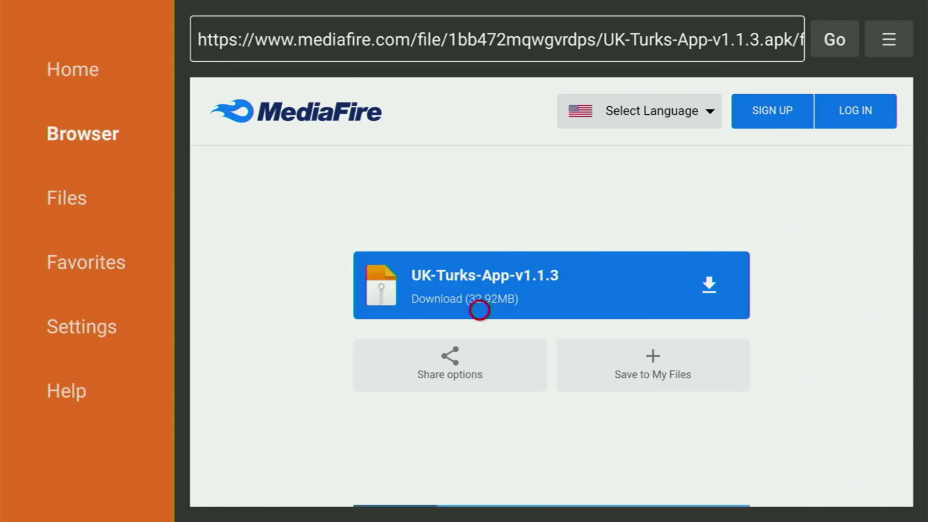
click(479, 285)
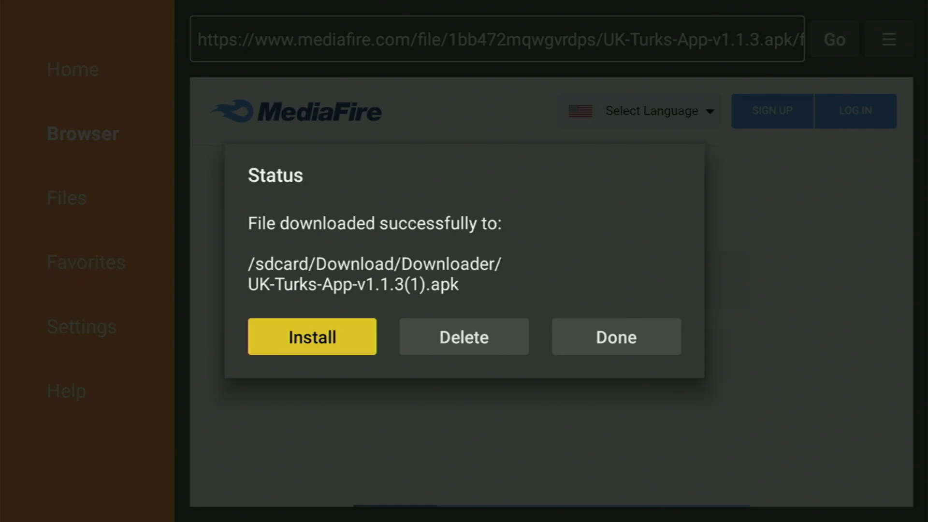
Step: Delete the downloaded UK-Turks-App-v1.1.3(1).apk file and confirm the deletion
key(Right)
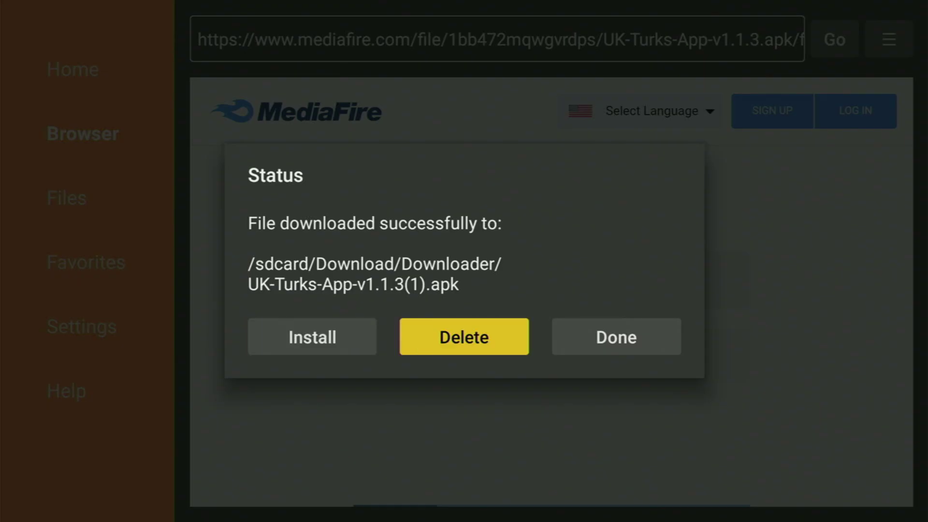
key(Return)
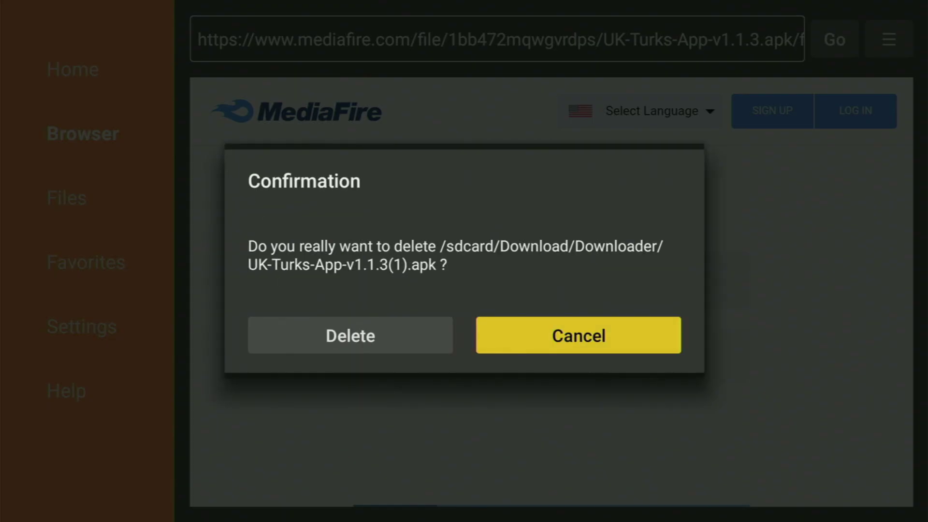
key(Left)
key(Return)
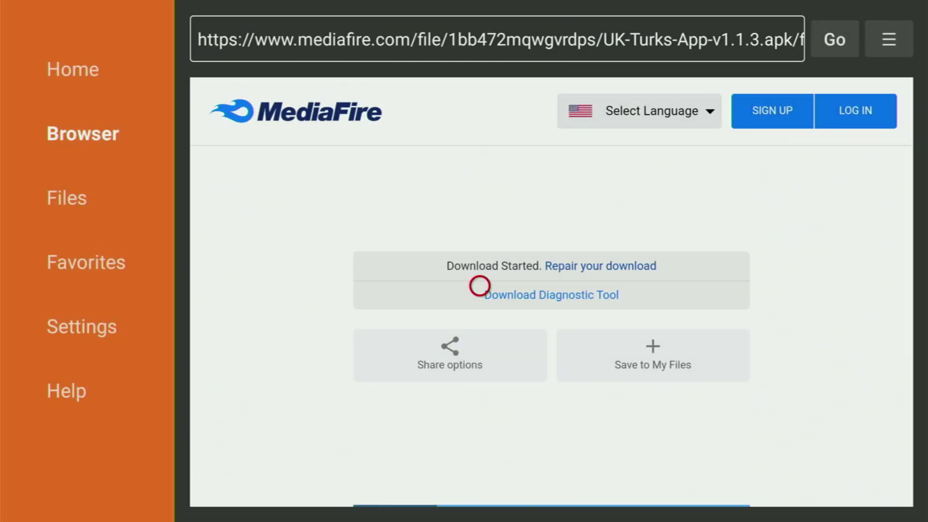
Step: Return to the Fire TV home screen and open the full list of installed apps and channels
key(Home)
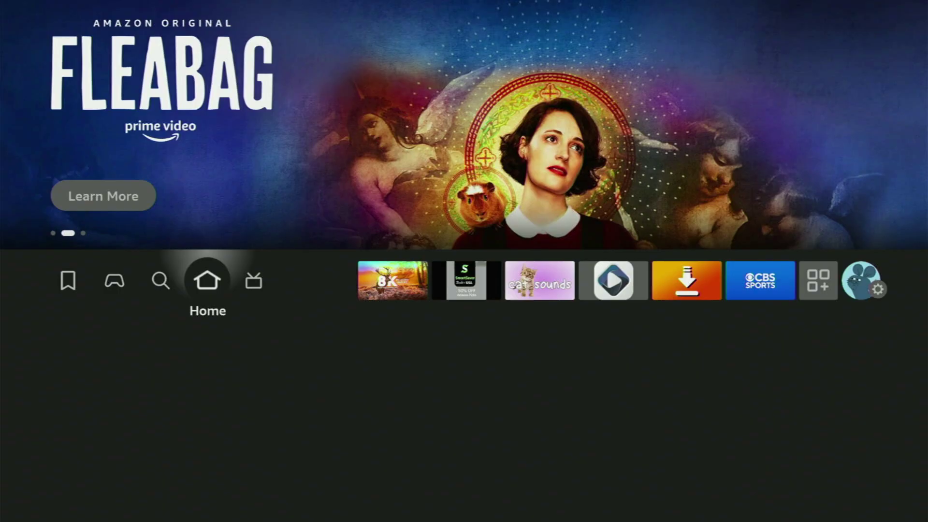
key(Right)
key(Right)
key(Right)
key(Right)
key(Right)
key(Right)
key(Right)
key(Right)
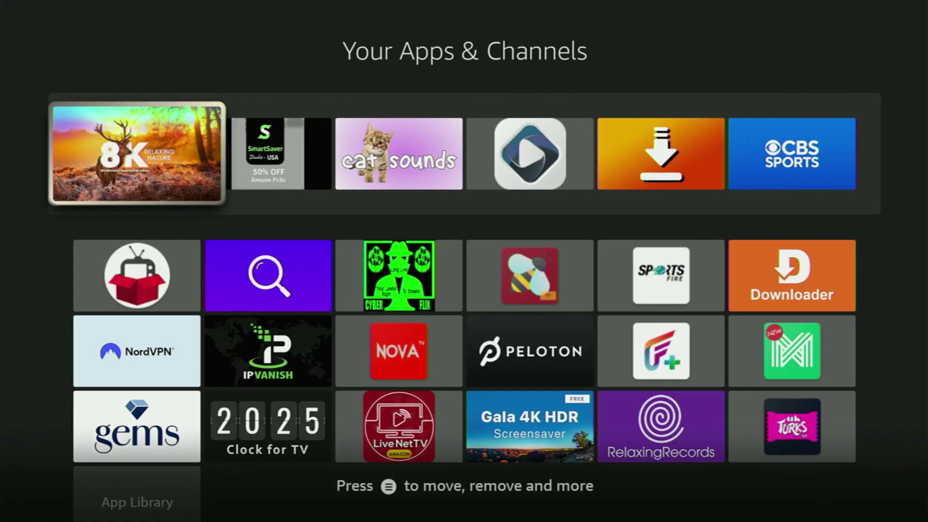
Step: Move the UK Turks app to the front of the apps list
key(Down)
key(Down)
key(Down)
key(Right)
key(Right)
key(Right)
key(Right)
key(Right)
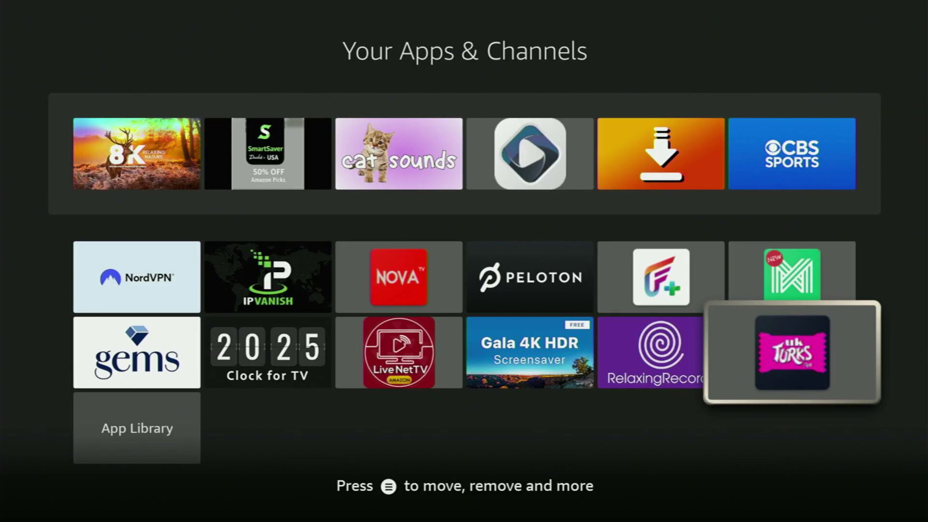
key(Menu)
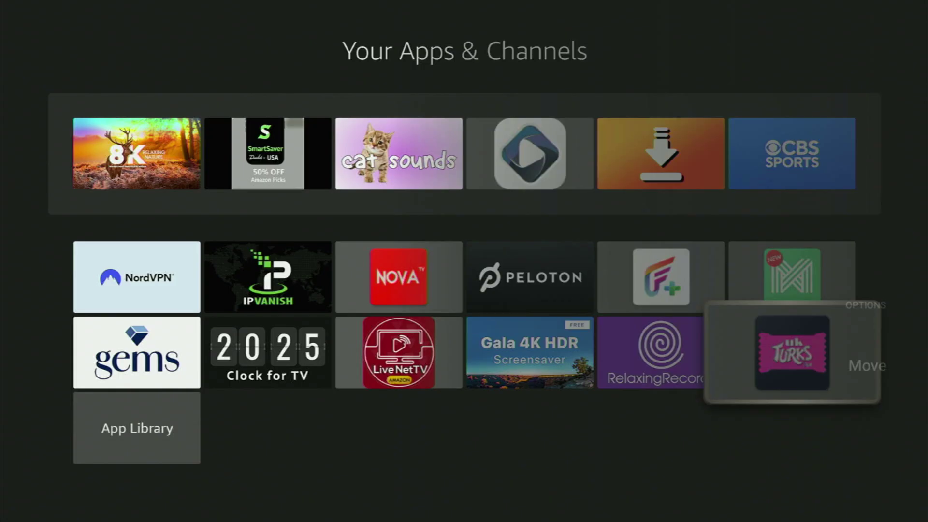
key(Down)
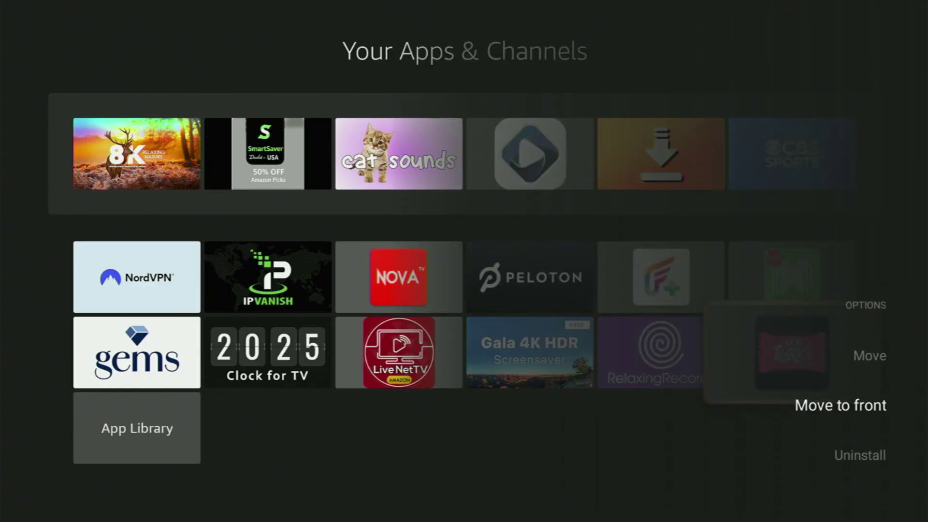
key(Return)
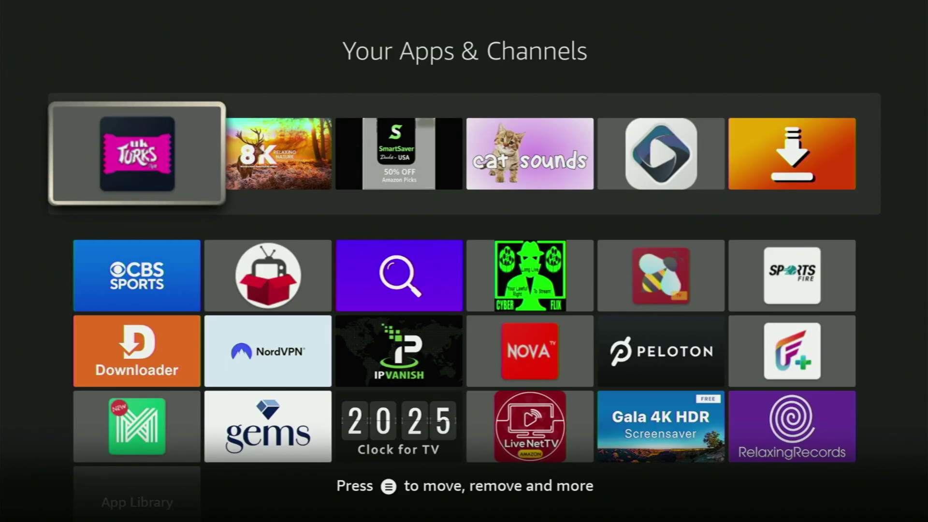
key(Down)
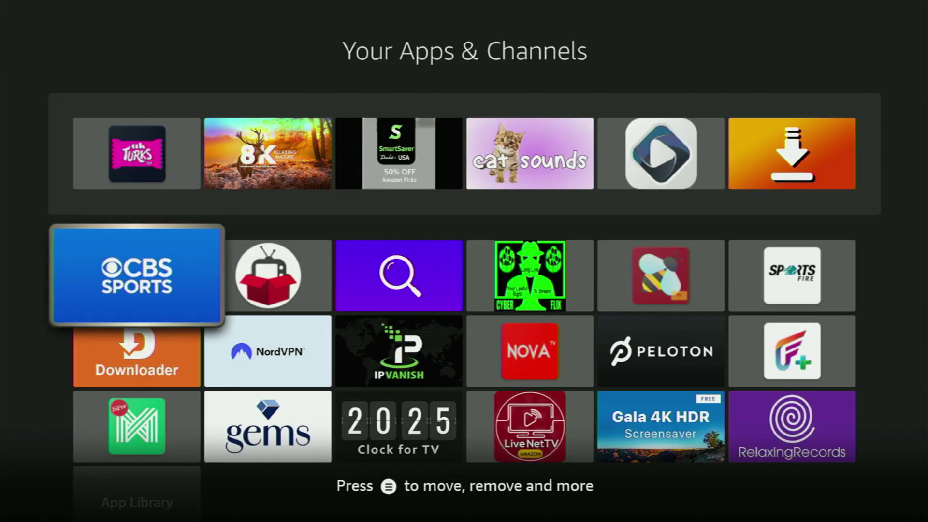
key(Down)
key(Right)
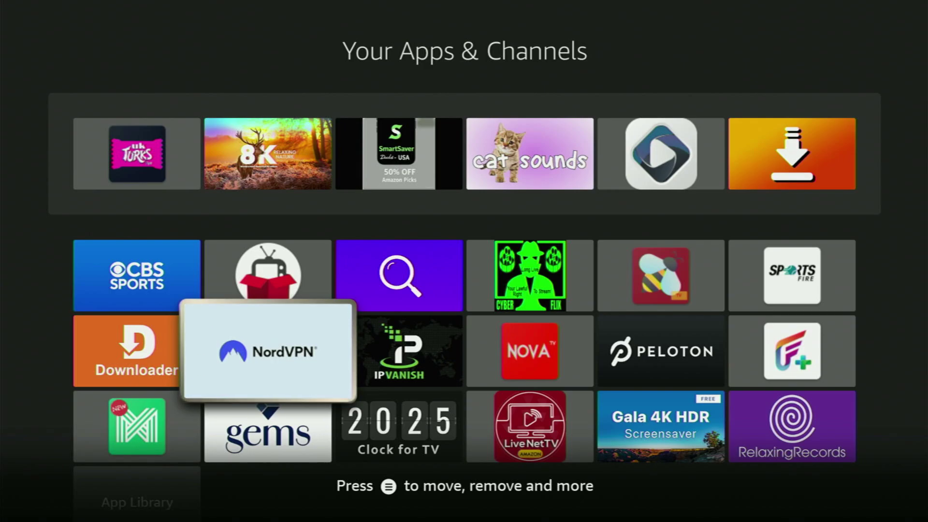
key(Up)
key(Up)
key(Left)
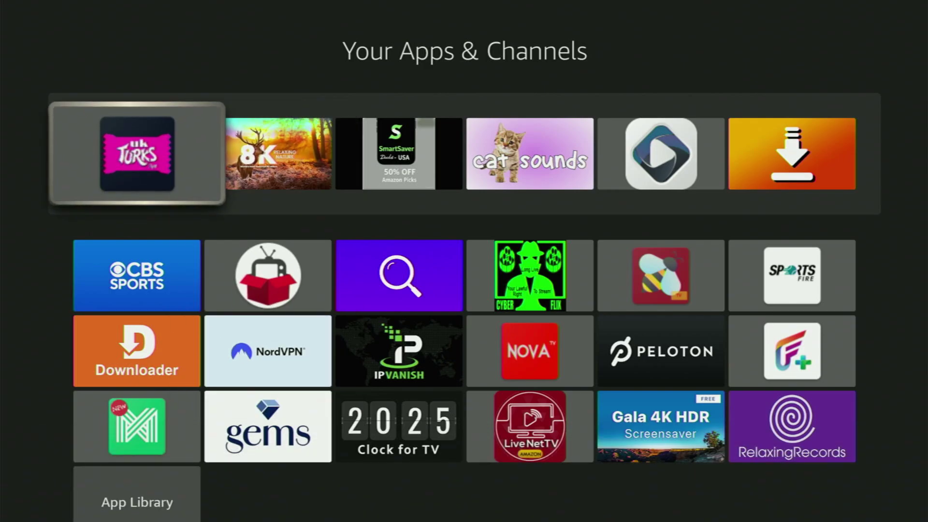